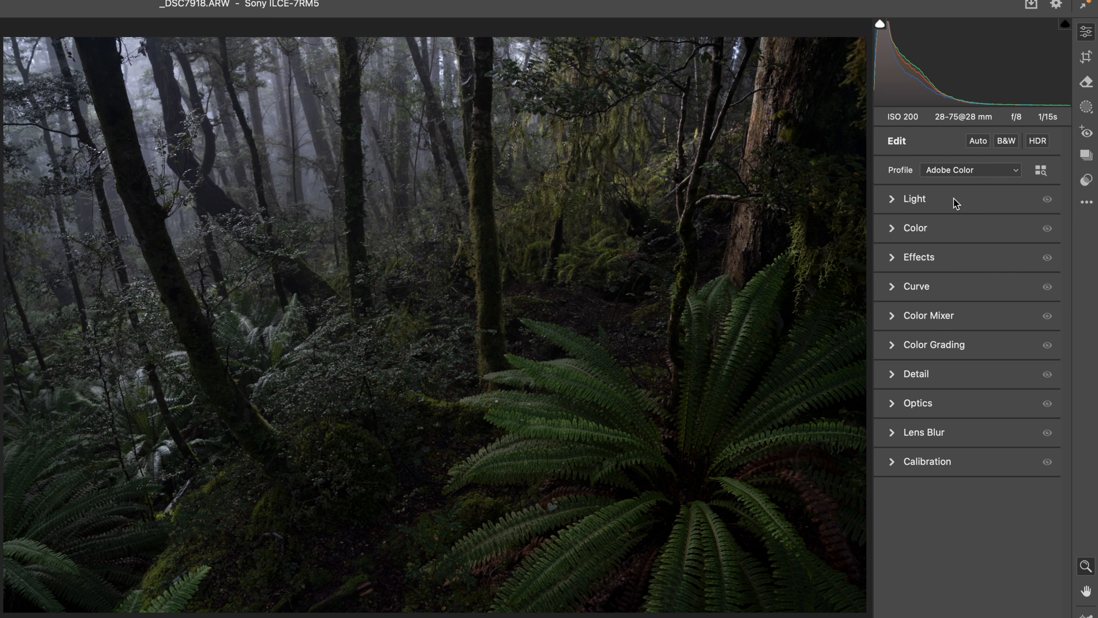
Step: Raise the photo's exposure to +0.55 and its shadows to +50
left_click(955, 202)
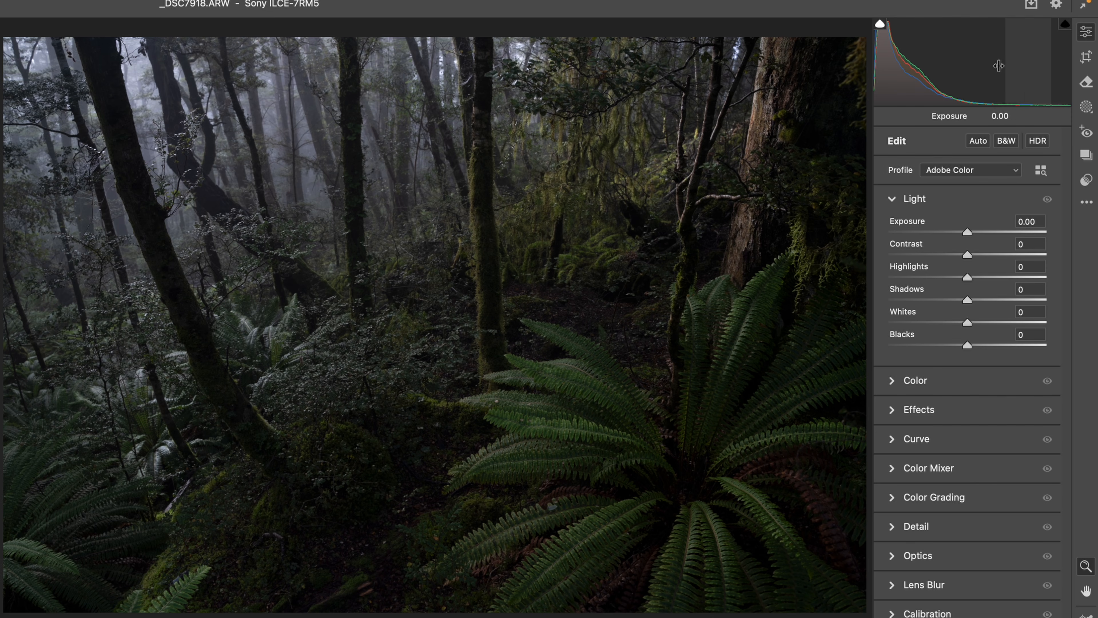
left_click_drag(962, 235, 977, 234)
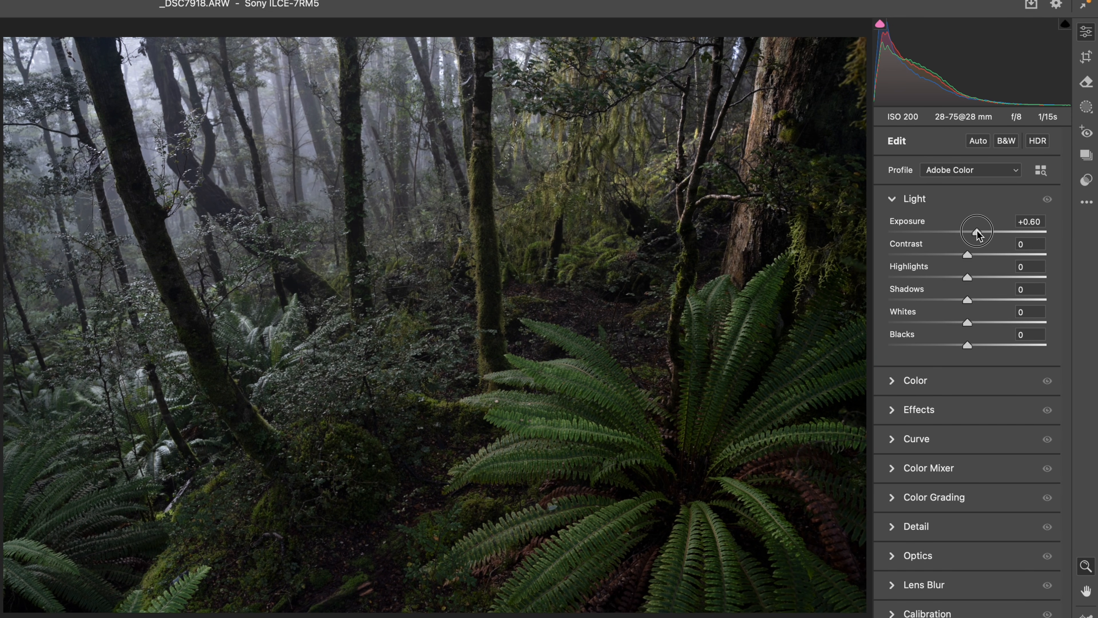
left_click_drag(992, 300, 1006, 301)
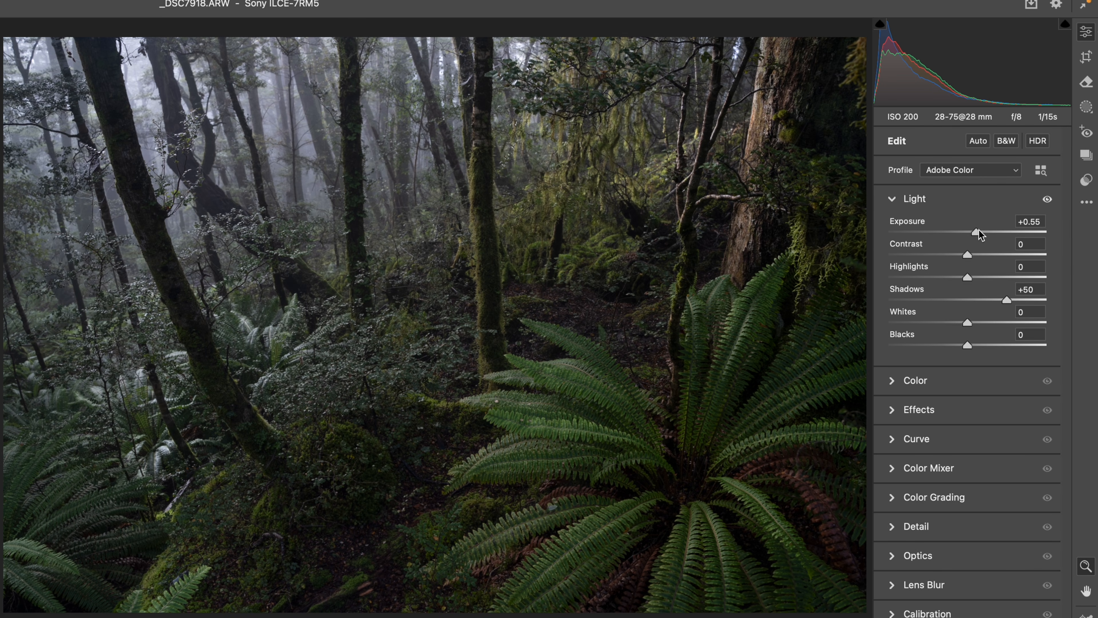
Step: Change the photo's colour profile to Adobe Landscape
left_click(925, 186)
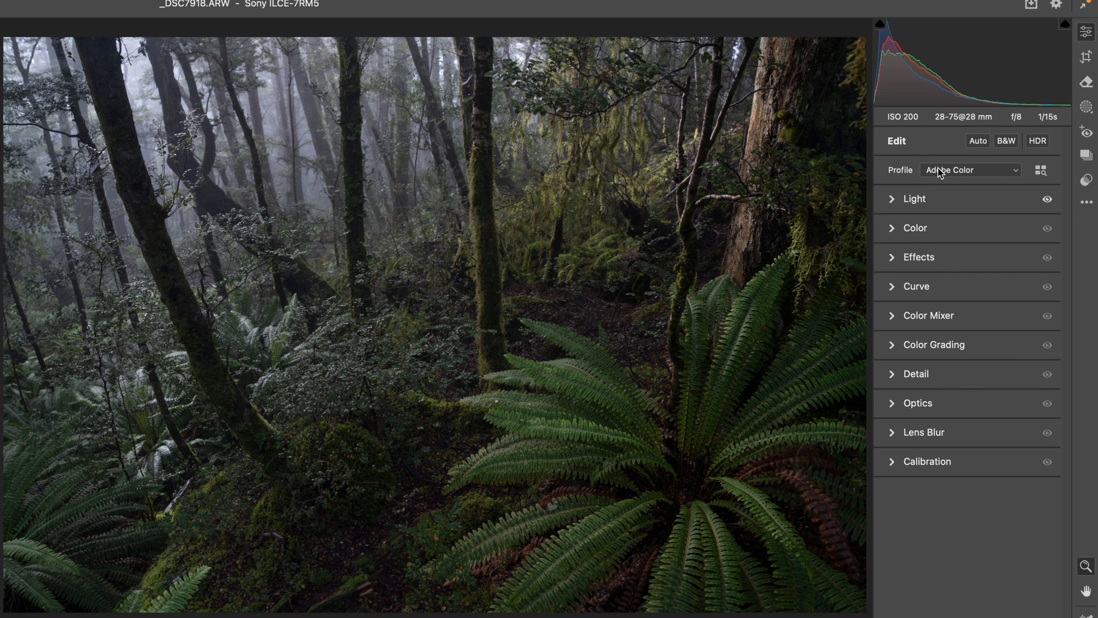
left_click(971, 177)
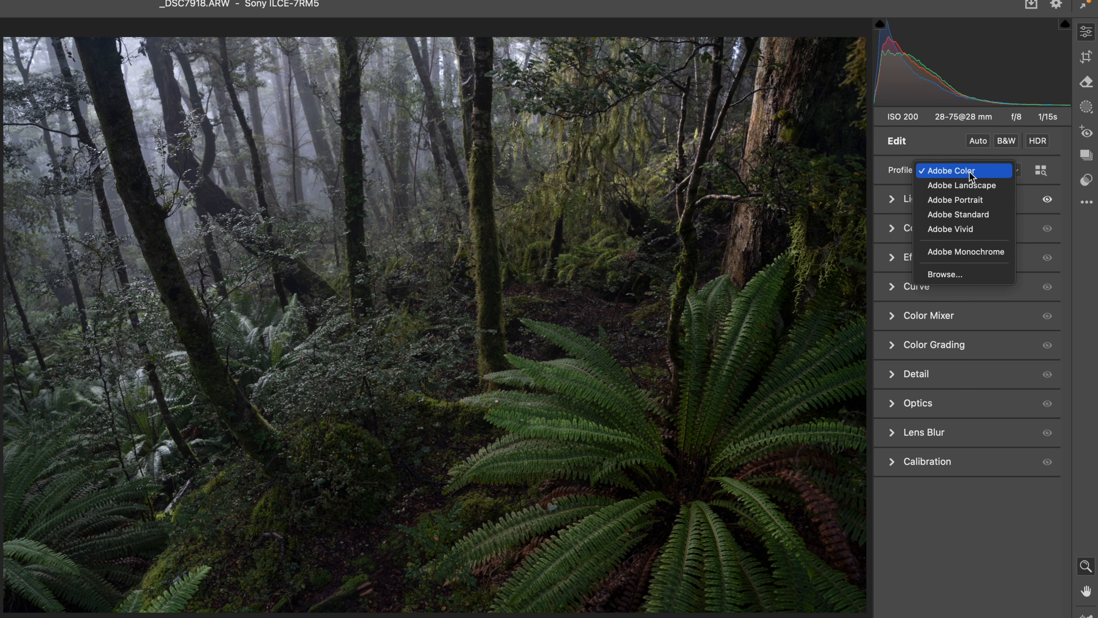
left_click(970, 186)
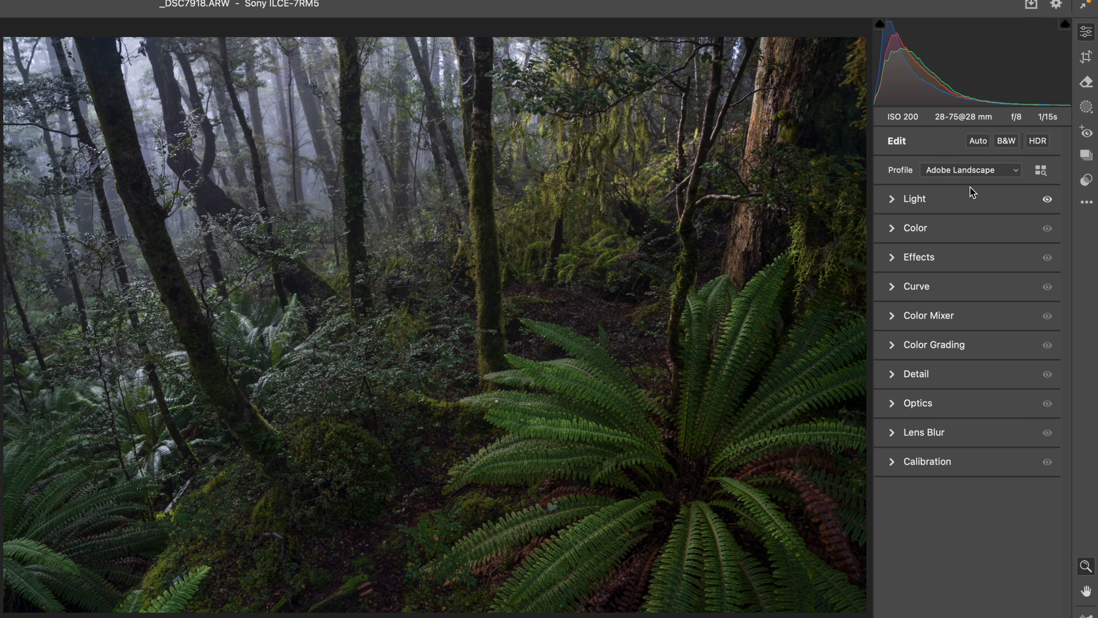
Step: Adjust the white balance to a temperature of 4050 and a tint of +22
left_click(930, 229)
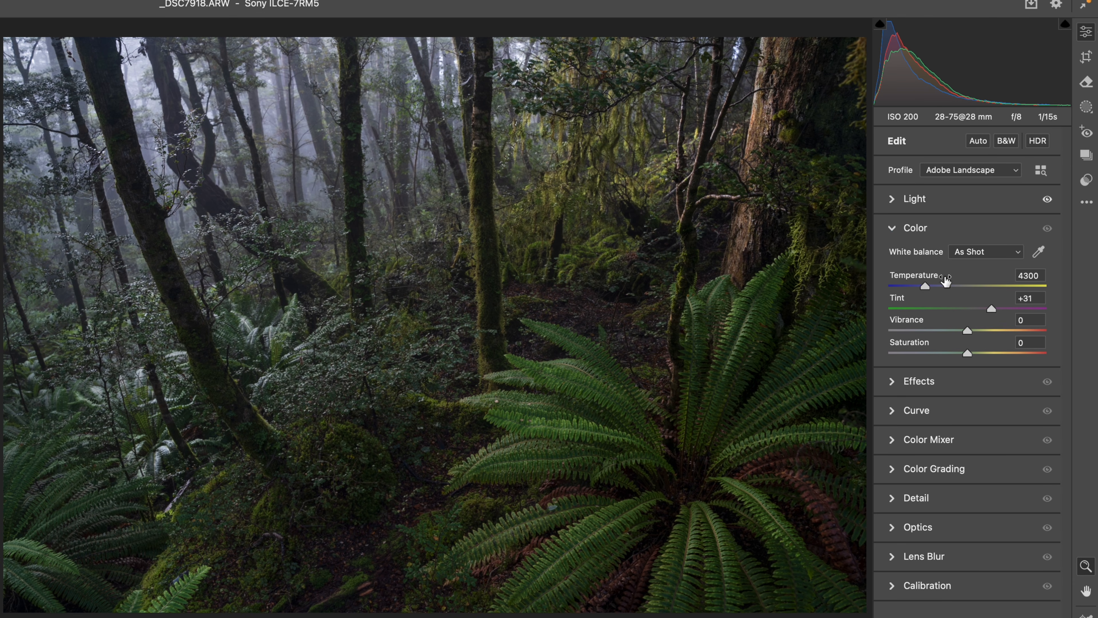
left_click(490, 286)
scroll(584, 319, "down", 5)
scroll(584, 319, "right", 5)
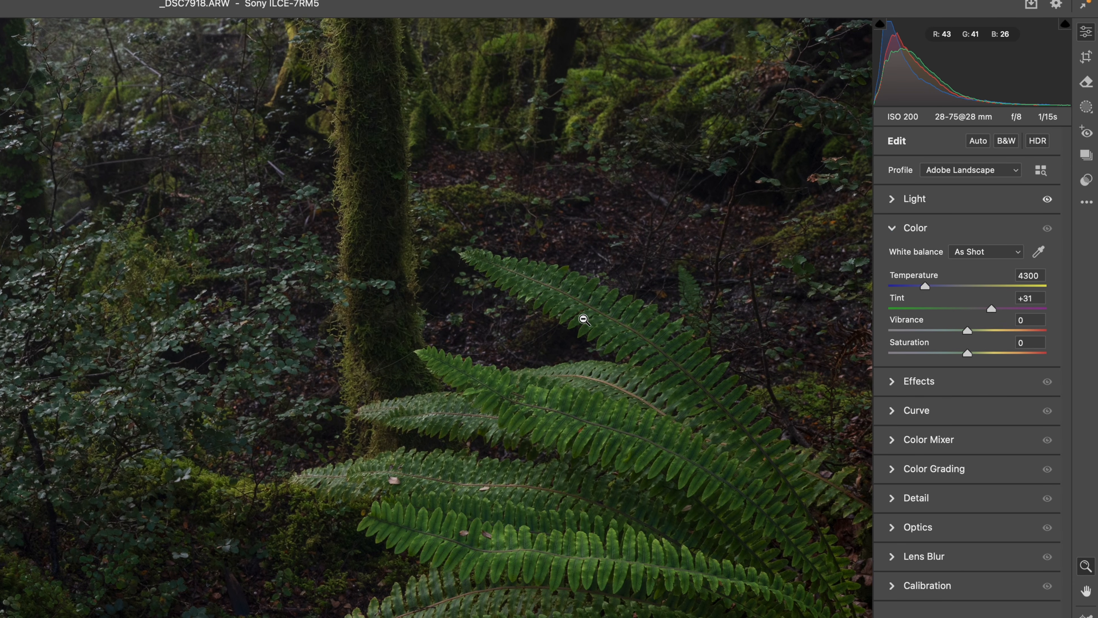
left_click(584, 320)
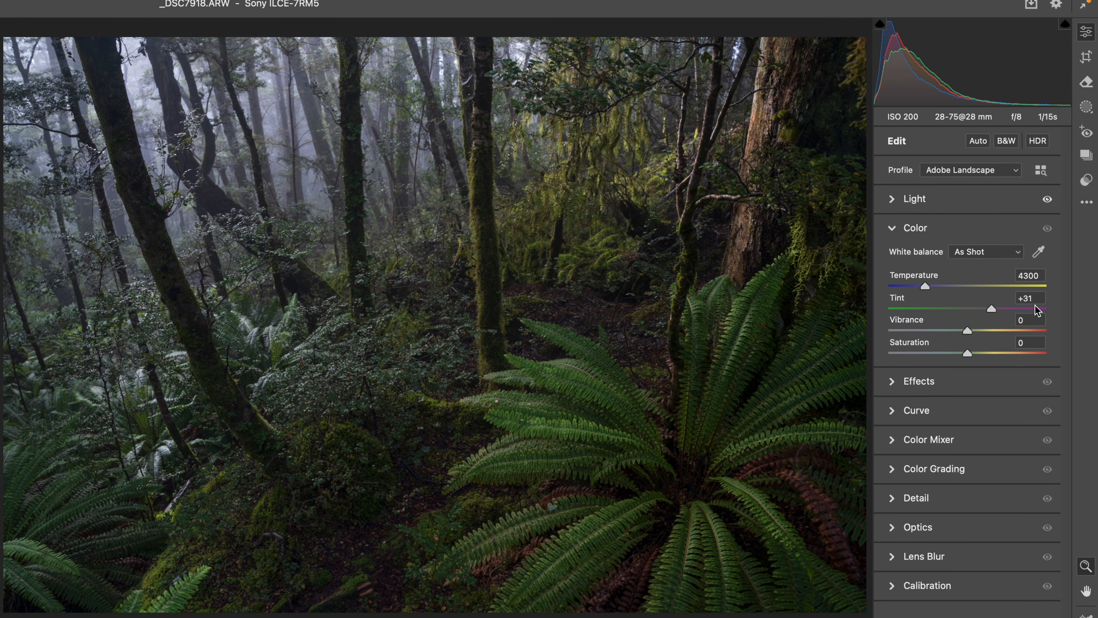
left_click_drag(992, 310, 985, 308)
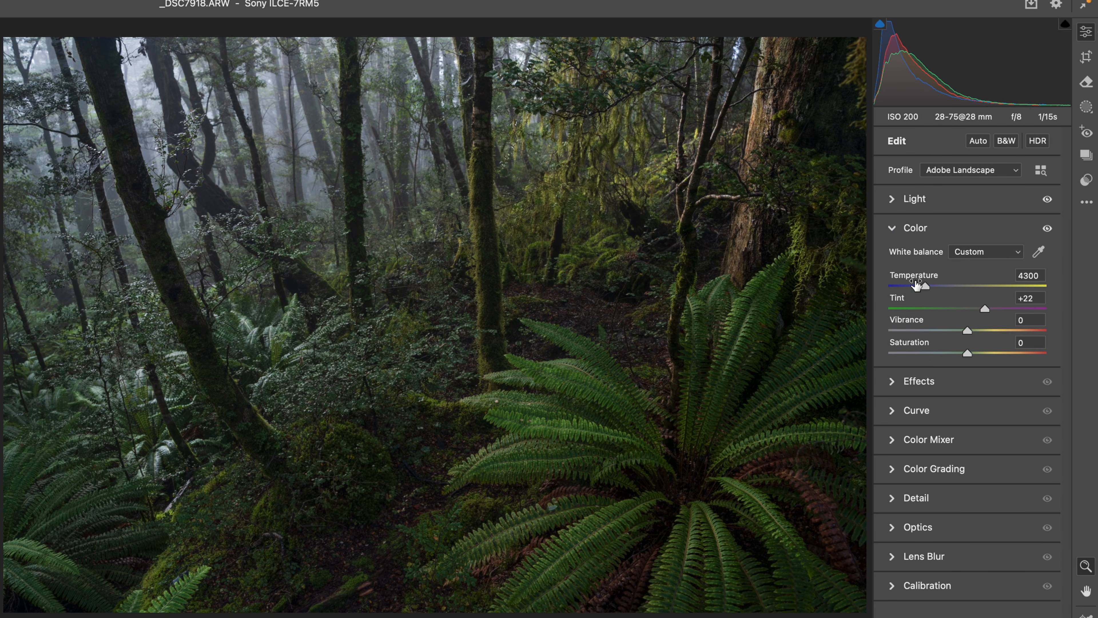
left_click_drag(925, 288, 924, 289)
left_click(922, 285)
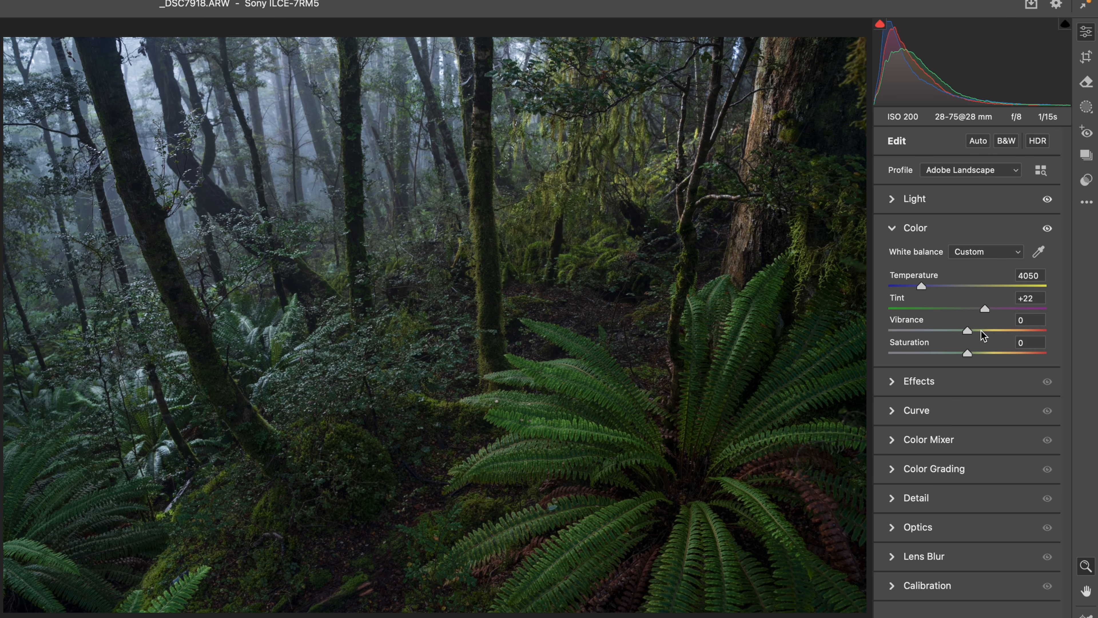
Step: Increase the photo's vibrance slightly
left_click_drag(971, 333, 969, 327)
left_click_drag(970, 333, 969, 354)
left_click_drag(974, 330, 977, 331)
left_click(926, 229)
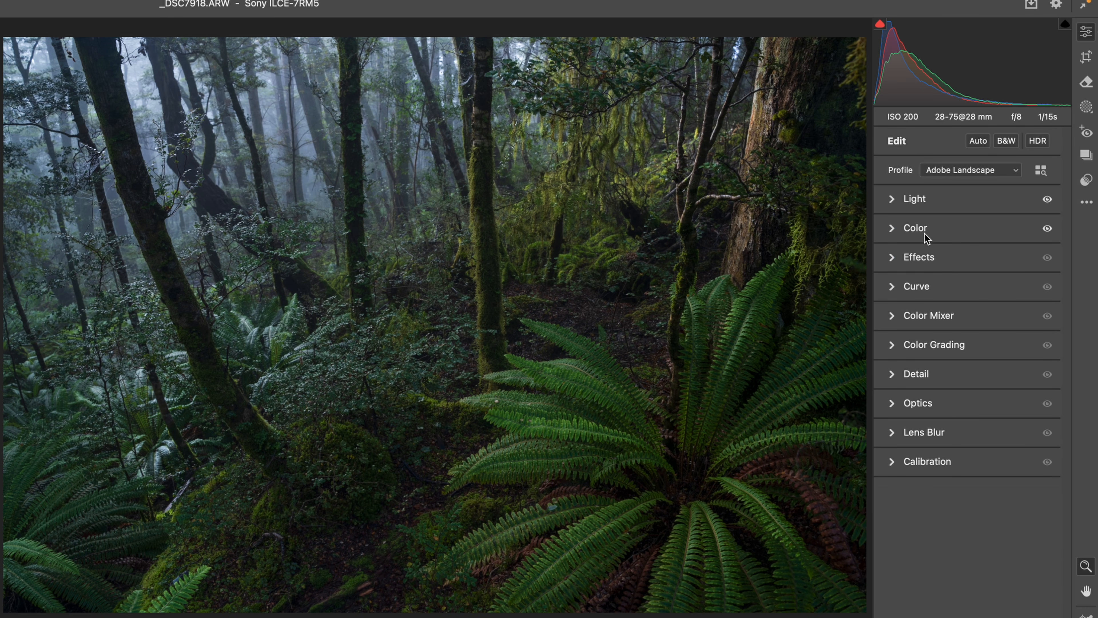
Step: Try out different tint hues for the midtones with Color Grading
left_click(940, 351)
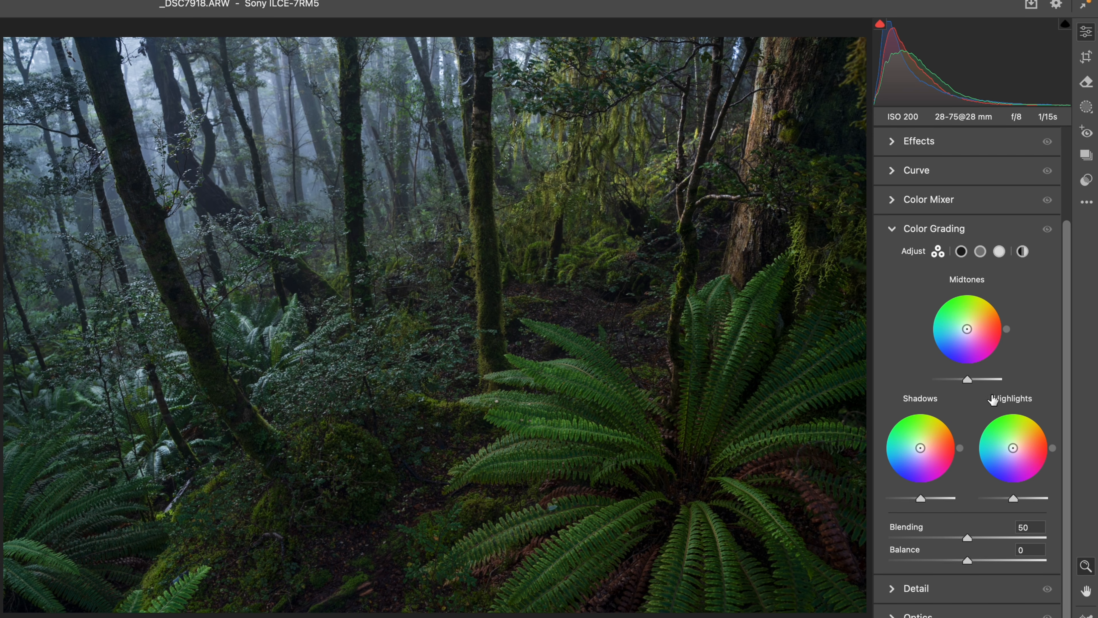
mouse_move(1013, 399)
left_click_drag(1006, 329, 933, 375)
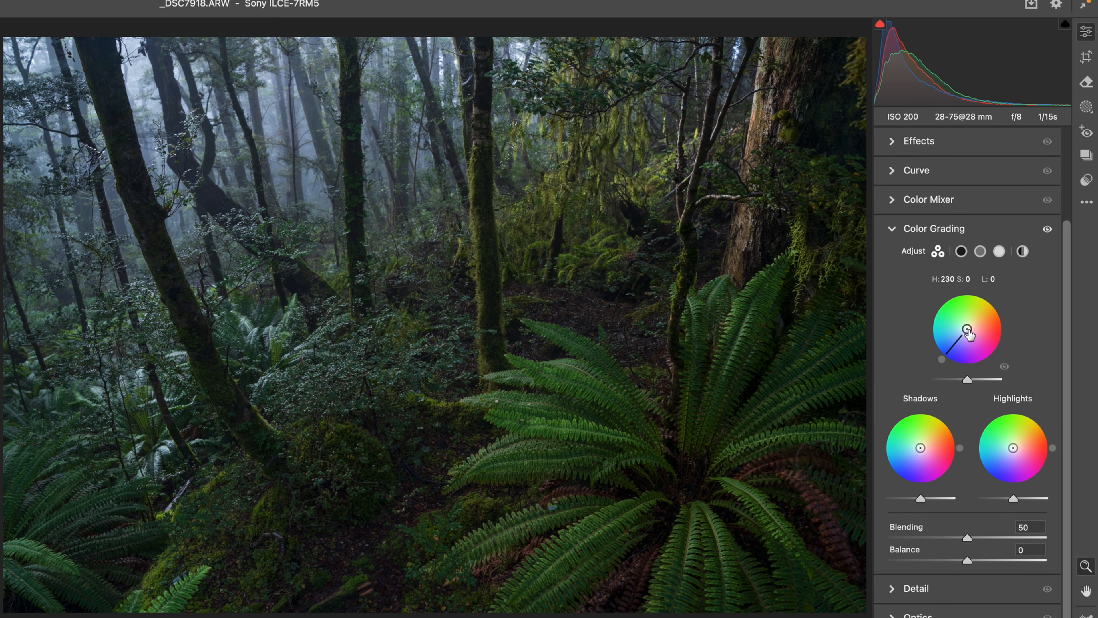
mouse_move(968, 329)
left_mouse_down()
mouse_move(953, 347)
mouse_move(970, 323)
left_mouse_up()
left_click_drag(942, 359, 967, 331)
Step: Set the highlights hue to 37 and tint the shadows blue with hue 226 and saturation 7
left_click_drag(1053, 448, 1051, 424)
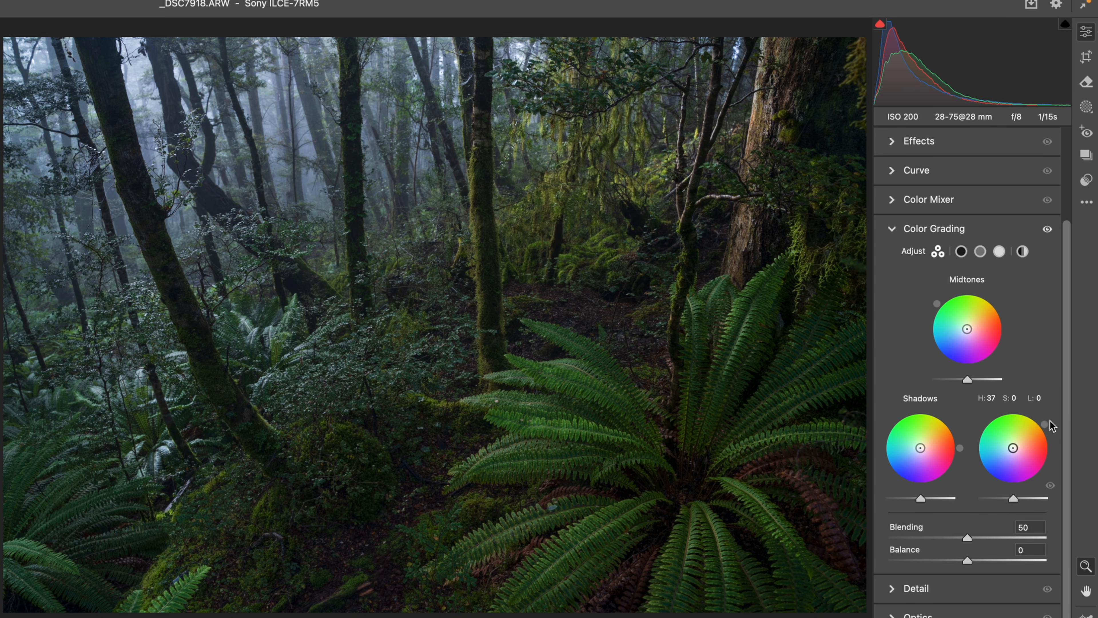
left_click_drag(1013, 448, 919, 450)
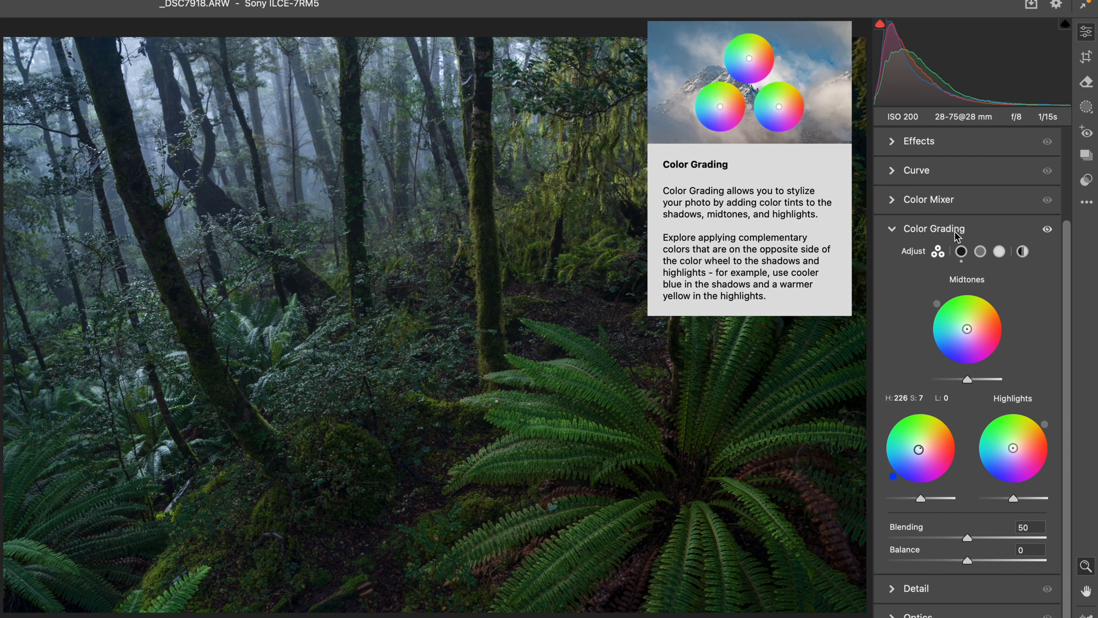
left_click(956, 232)
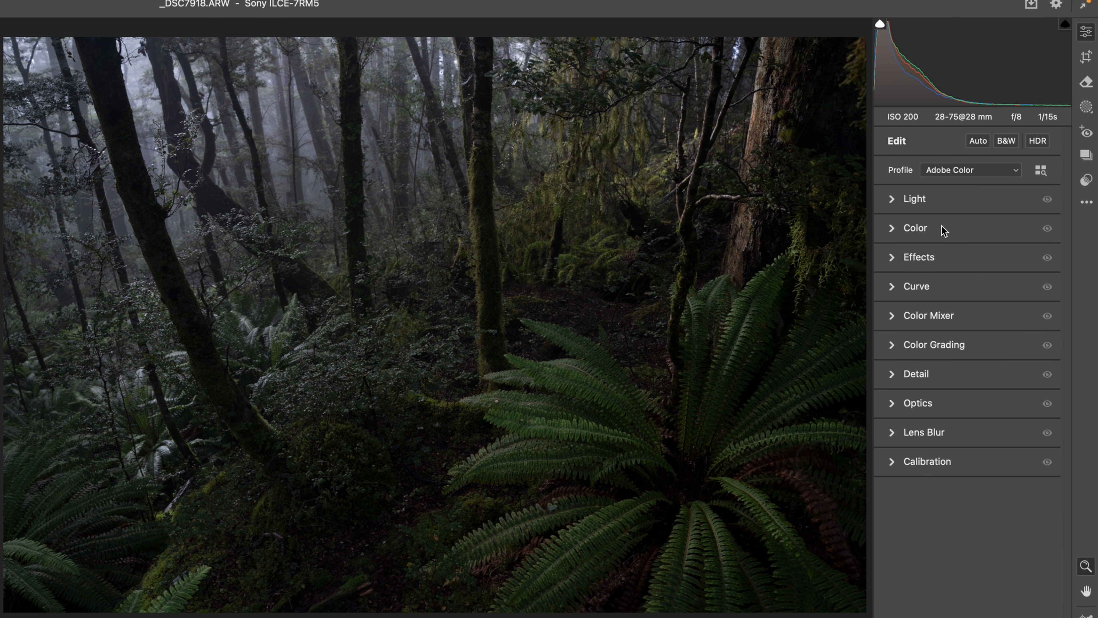
Step: Compare the edited photo with its original, unedited state
key("backslash")
key("backslash")
key("backslash")
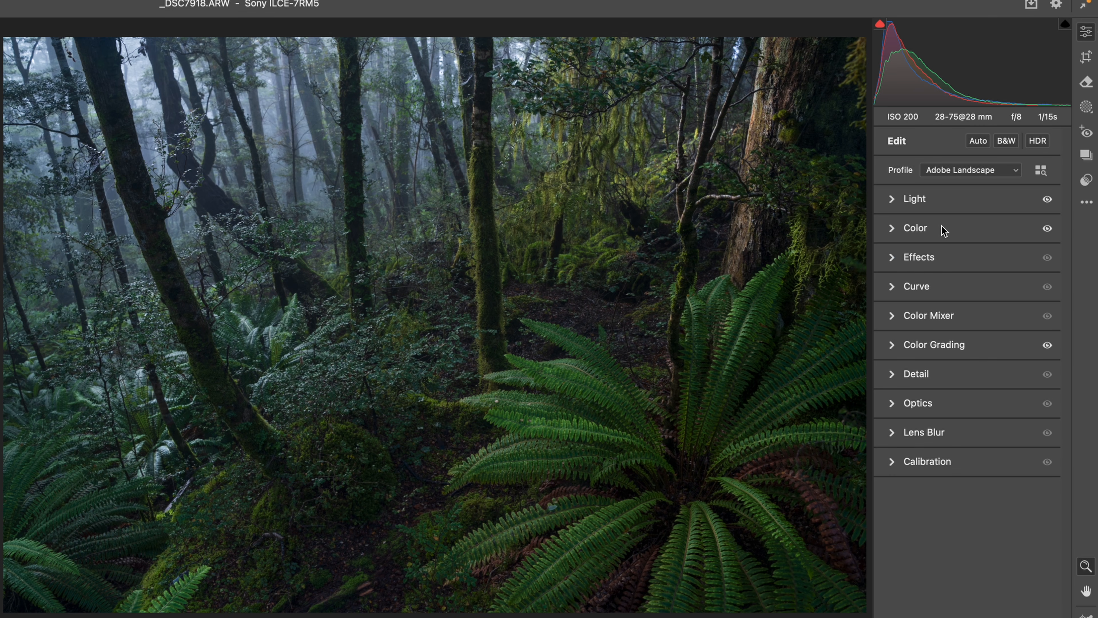
Step: Test a fully feathered brush mask with +1.00 exposure on the undergrowth in the middle of the photo, and delete the brush
left_click(1086, 107)
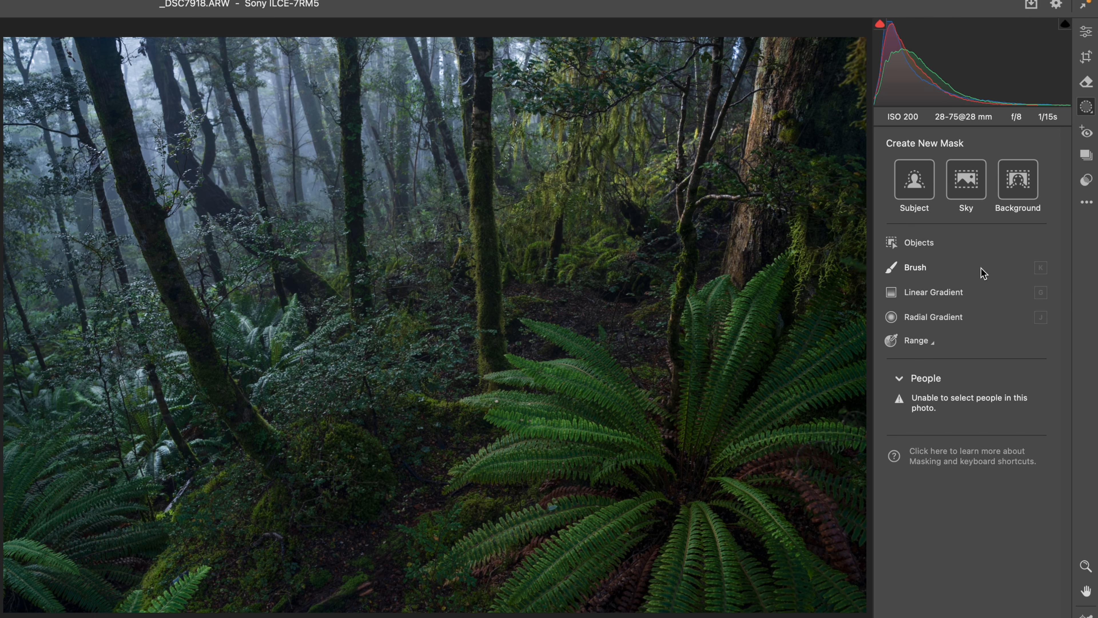
left_click(947, 267)
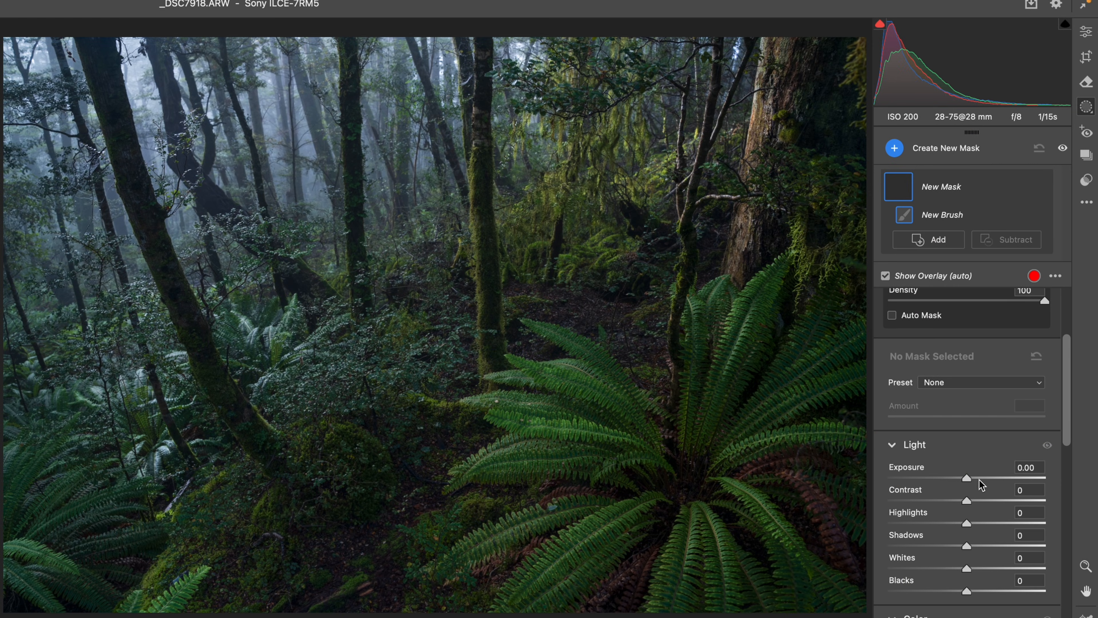
left_click_drag(971, 479, 987, 481)
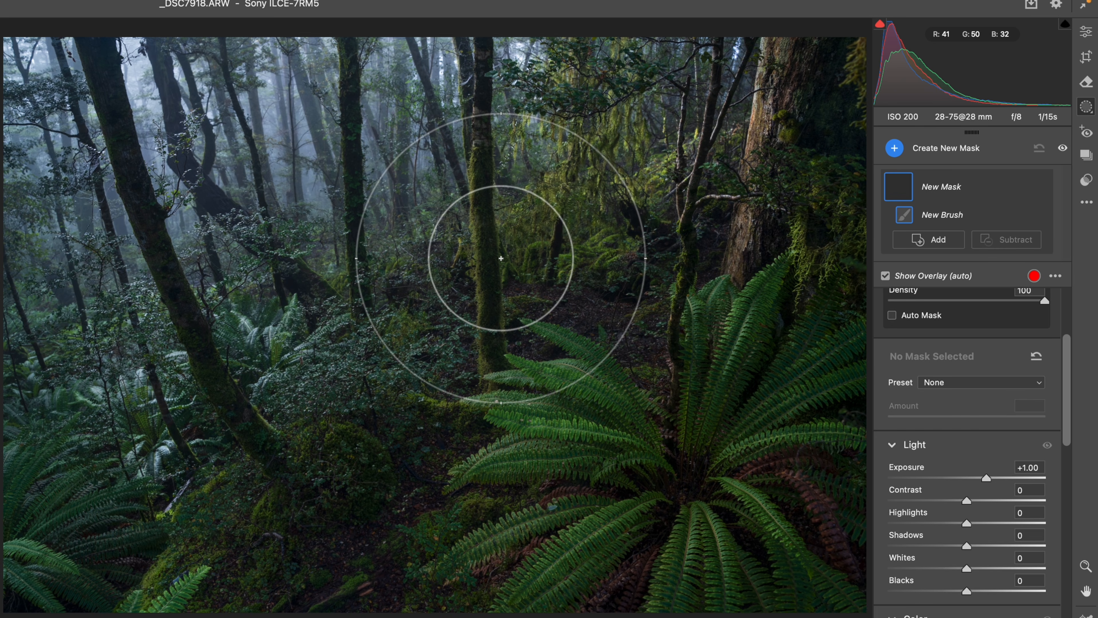
left_click_drag(367, 346, 372, 352)
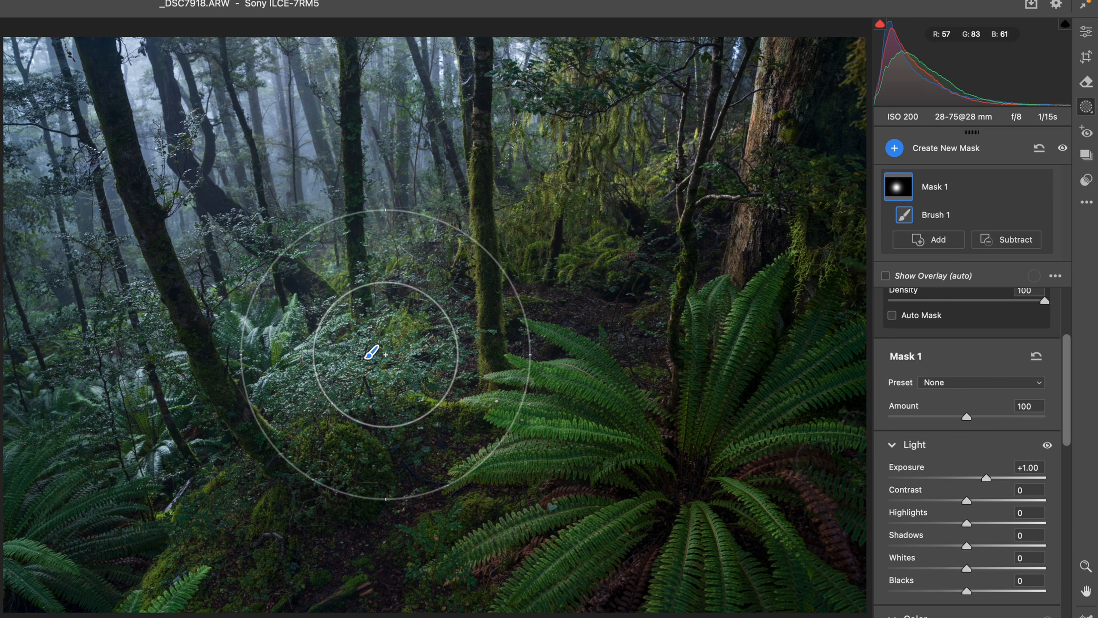
key("Delete")
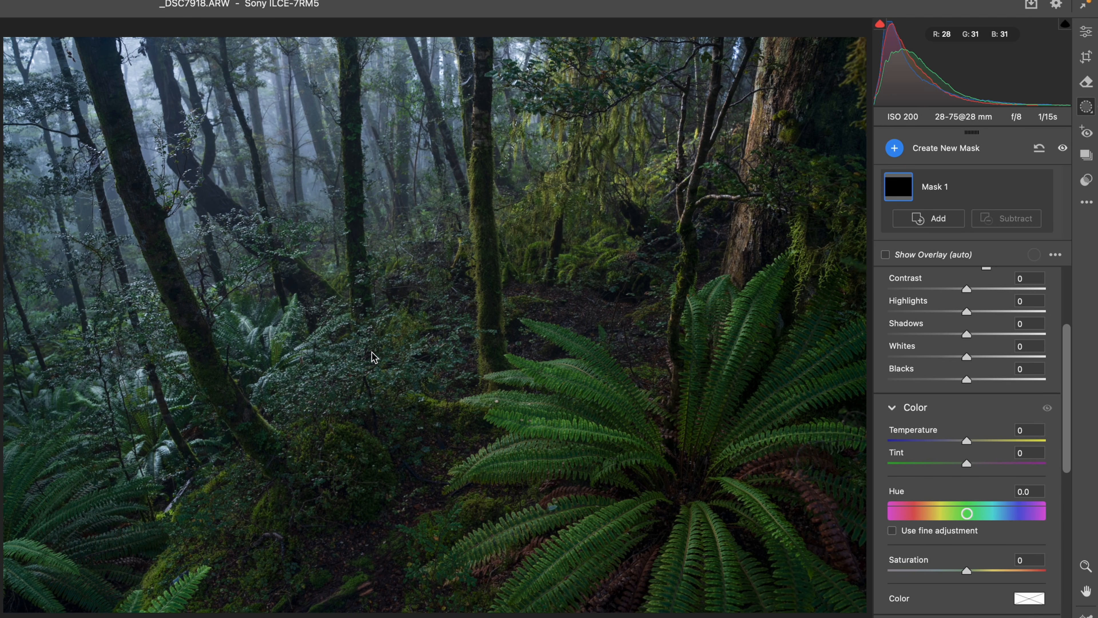
Step: Test a brush mask with feather 0 and +1.00 exposure on the same undergrowth, and delete the mask
key("k")
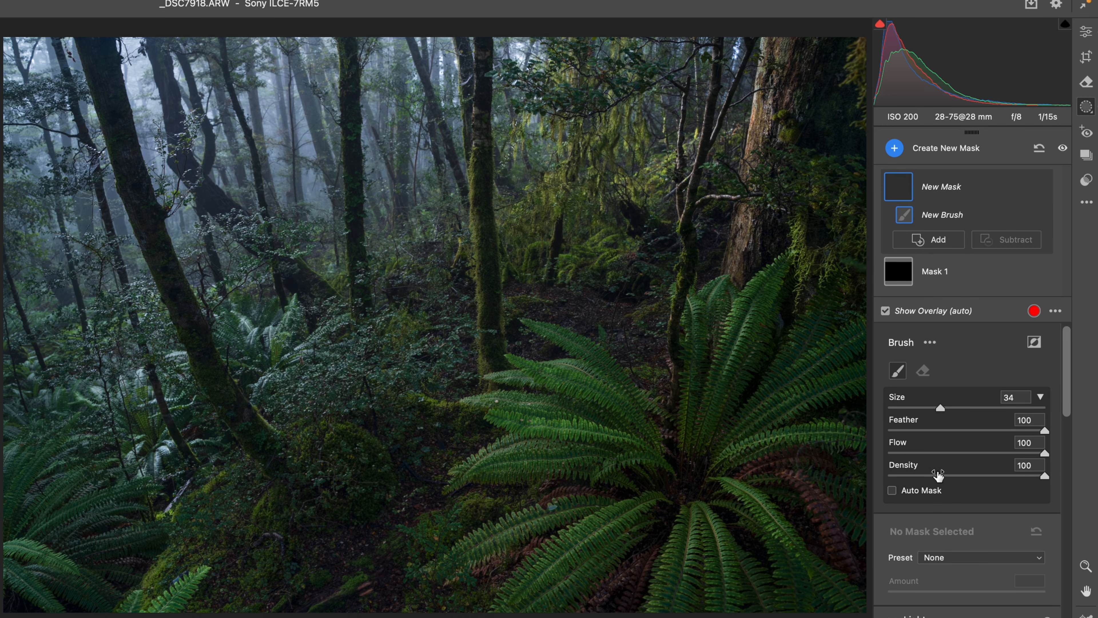
left_click_drag(935, 435, 872, 434)
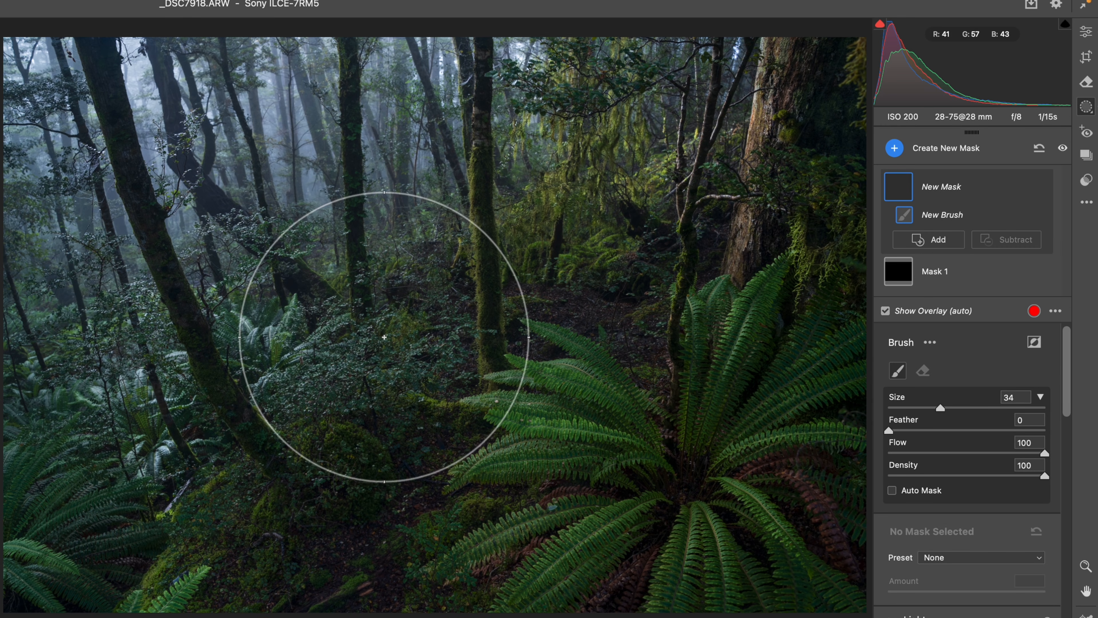
scroll(974, 593, "down", 2)
left_click_drag(981, 606, 1001, 606)
left_click(390, 348)
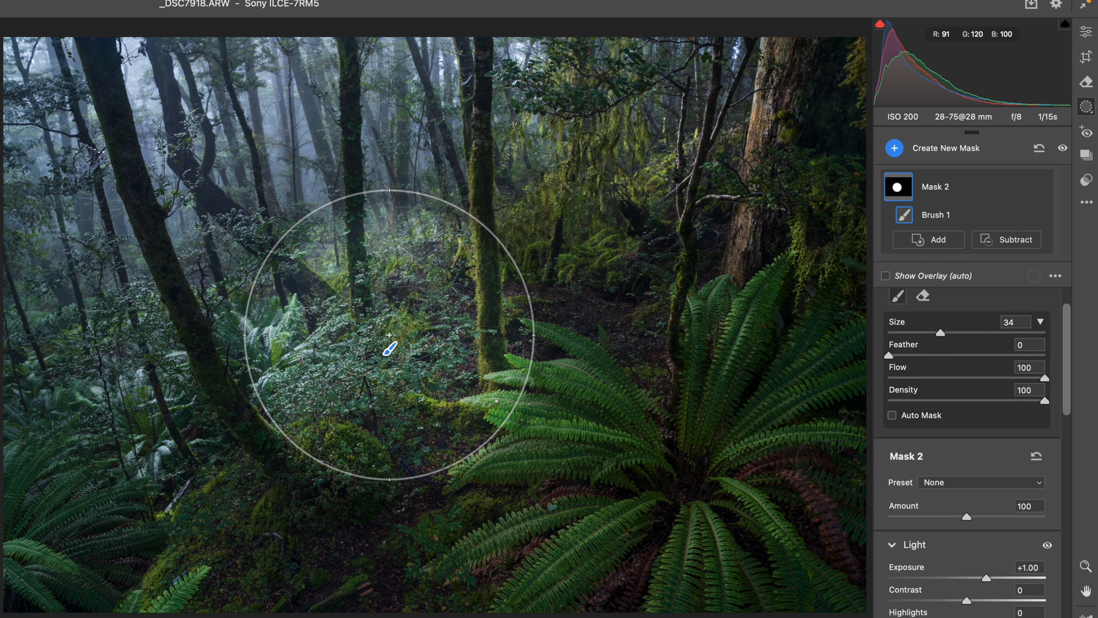
key("Delete")
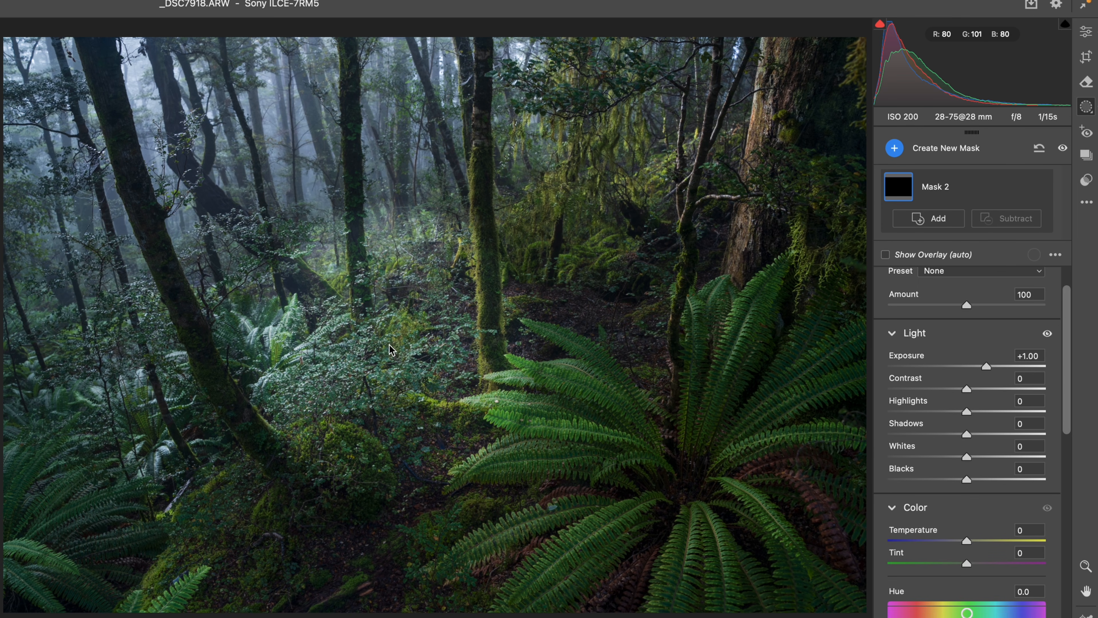
scroll(947, 336, "up", 2)
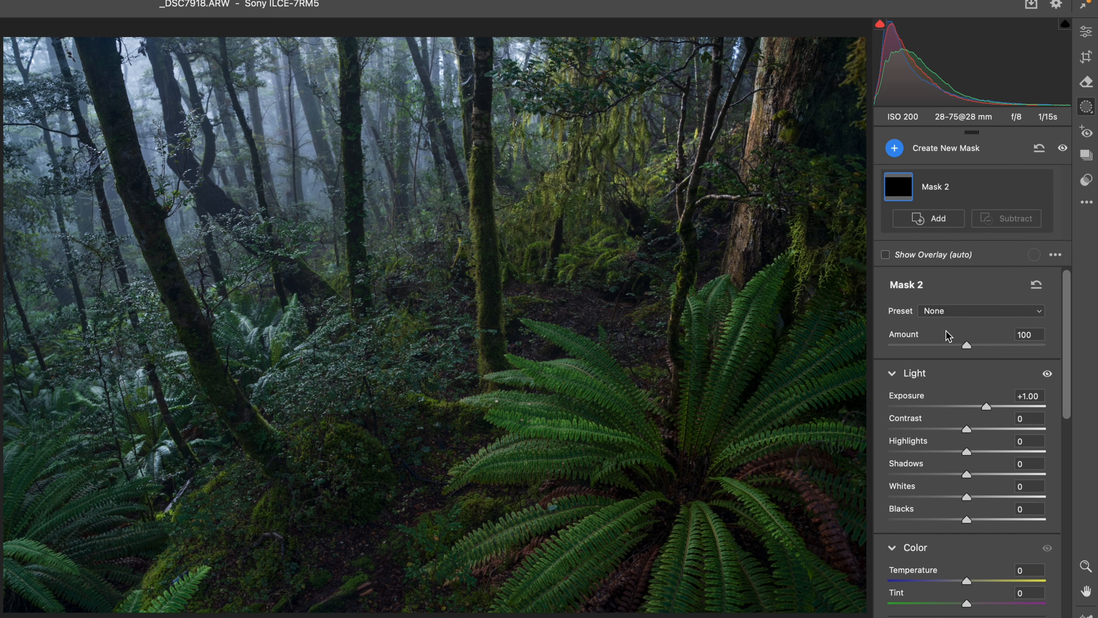
key("Delete")
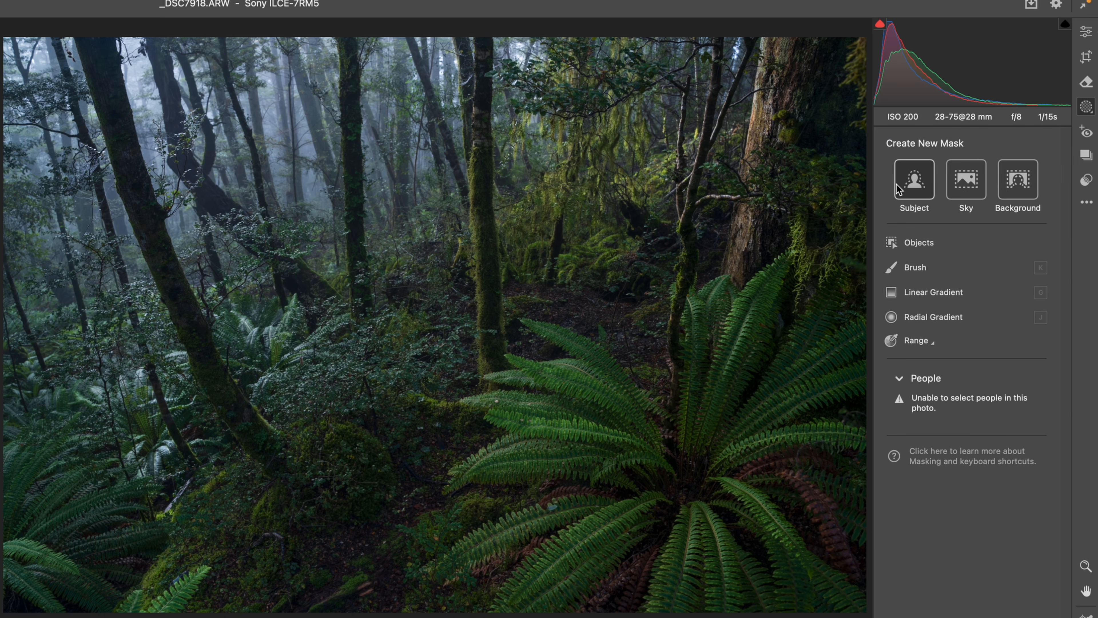
Step: Set up a new brush mask with feather 100 and an exposure of +0.80
key("k")
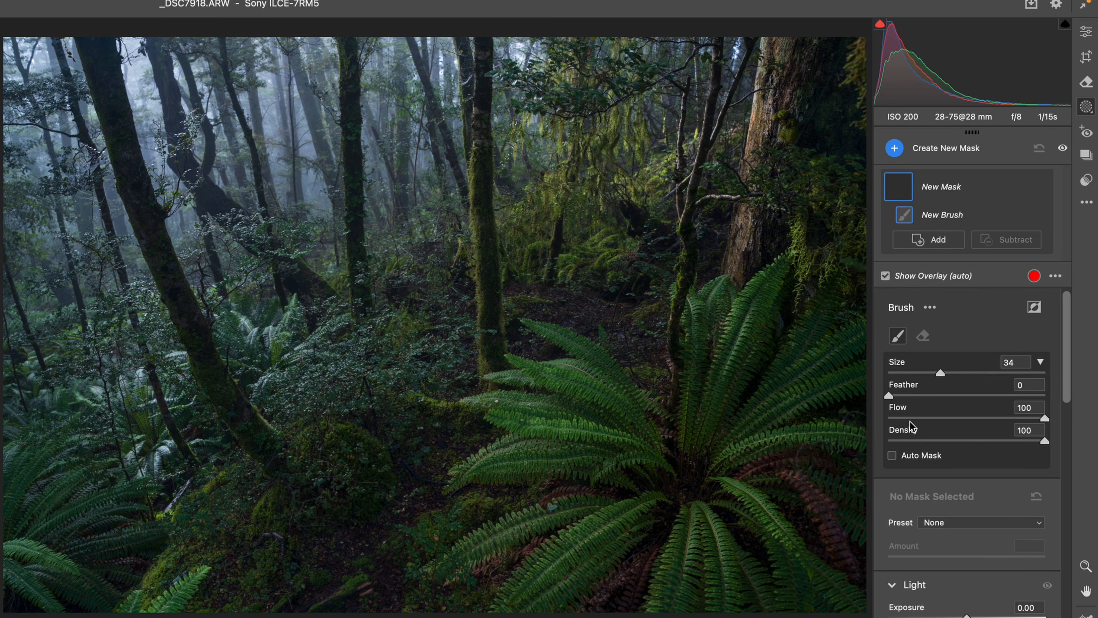
left_click_drag(897, 400, 1045, 395)
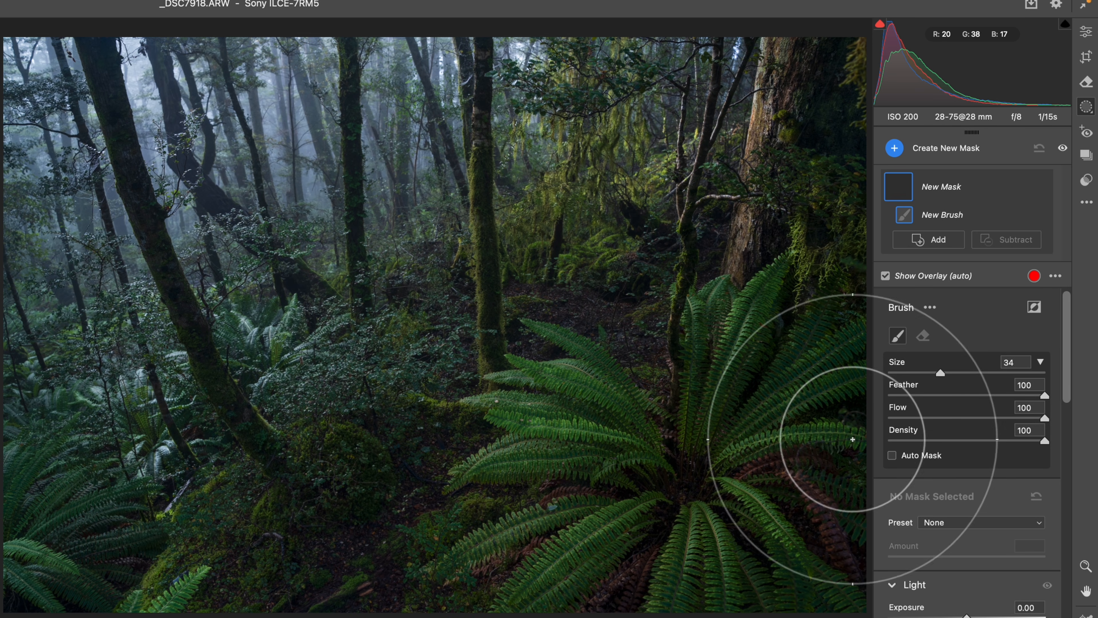
scroll(966, 571, "down", 2)
left_click_drag(977, 581, 981, 581)
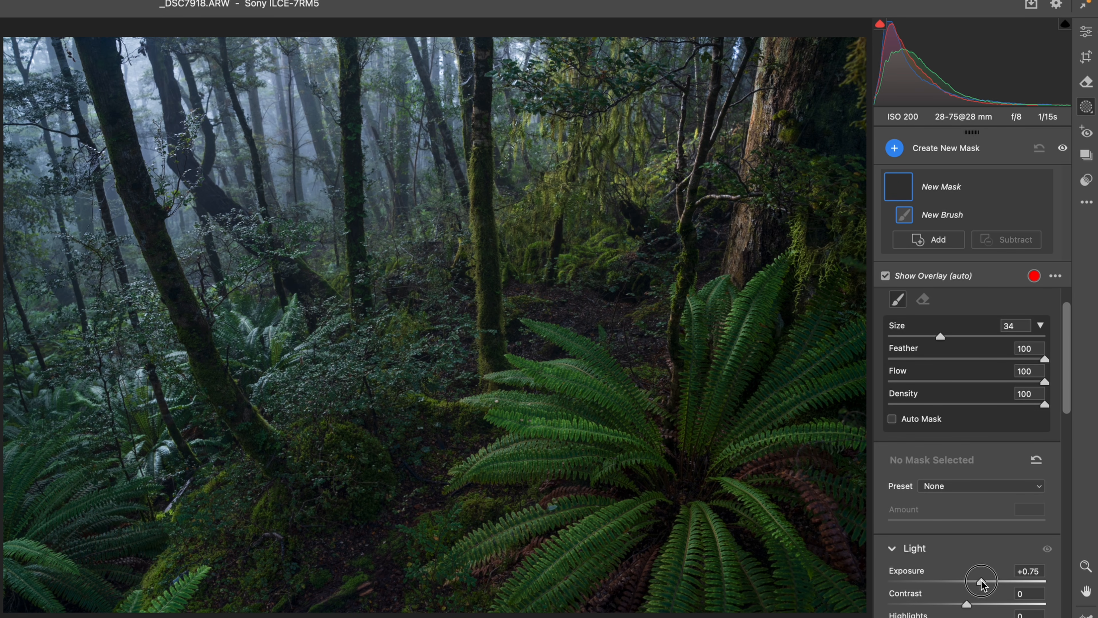
Step: Paint the mask over the misty background trees in the photo's upper-left area with a size 29 brush
scroll(427, 159, "down", 5)
left_click(426, 160)
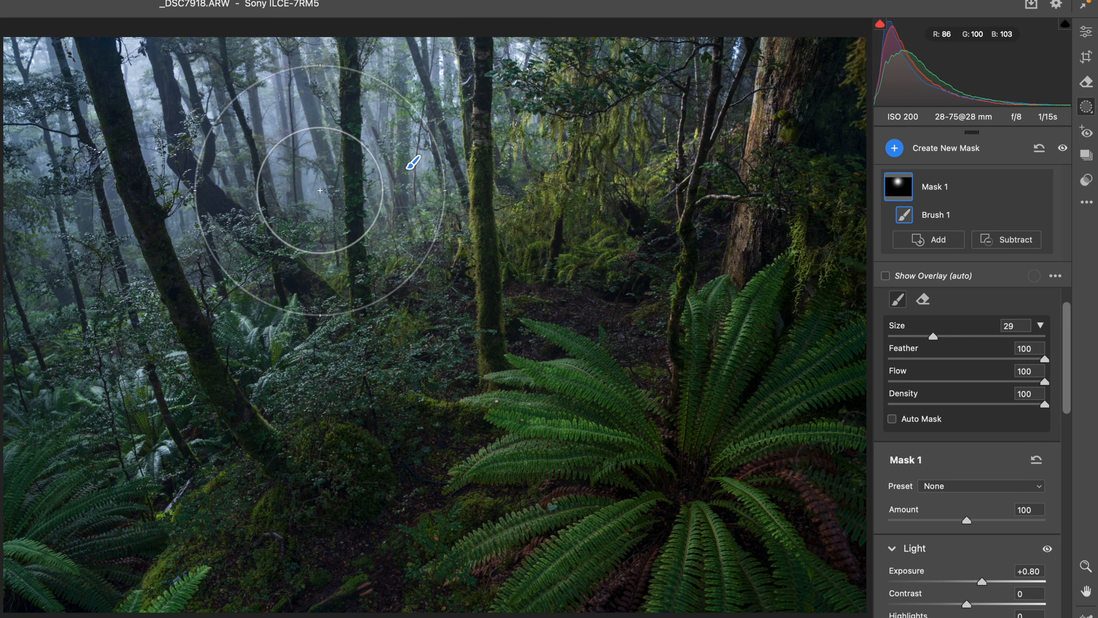
left_click(256, 197)
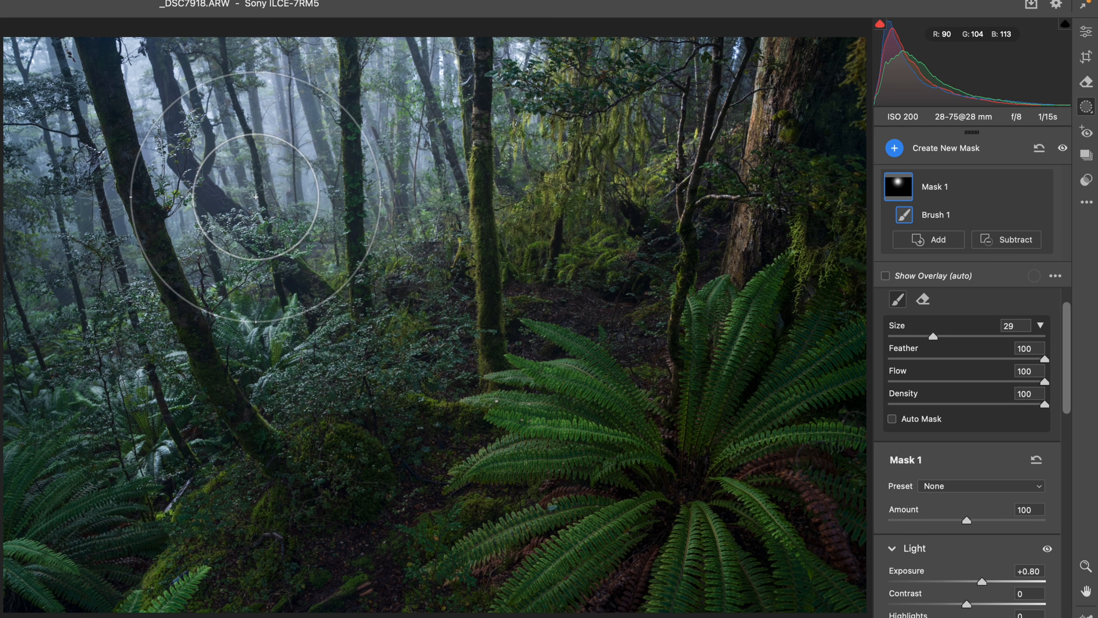
left_click(196, 214)
left_click(102, 234)
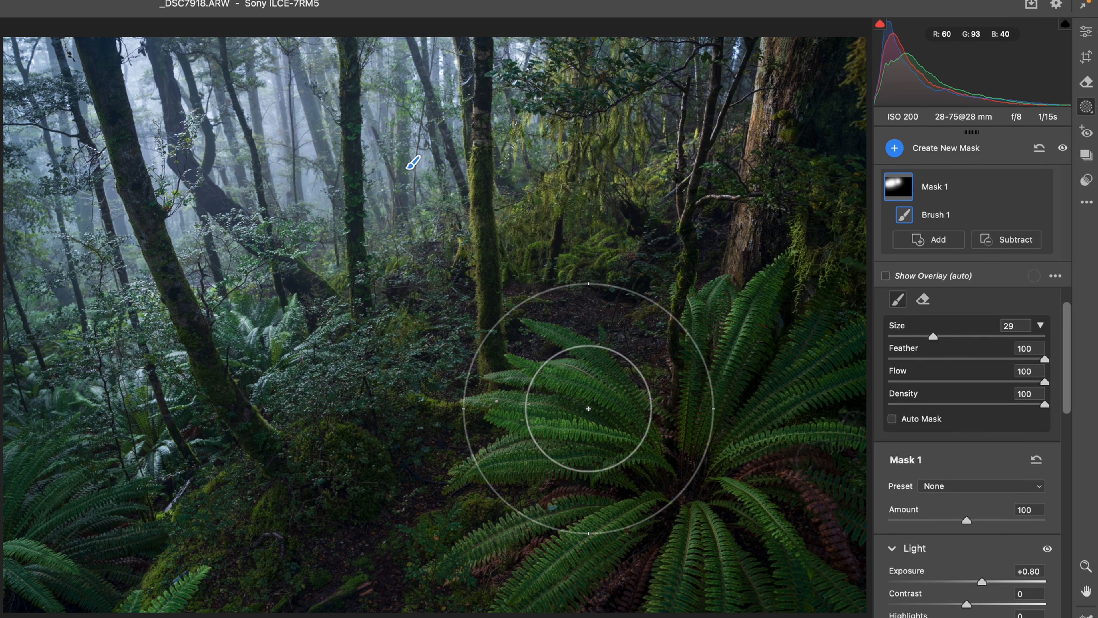
Step: Extend the misty-trees mask over the hanging moss in the upper middle and lower its exposure to +0.60
left_click(544, 182)
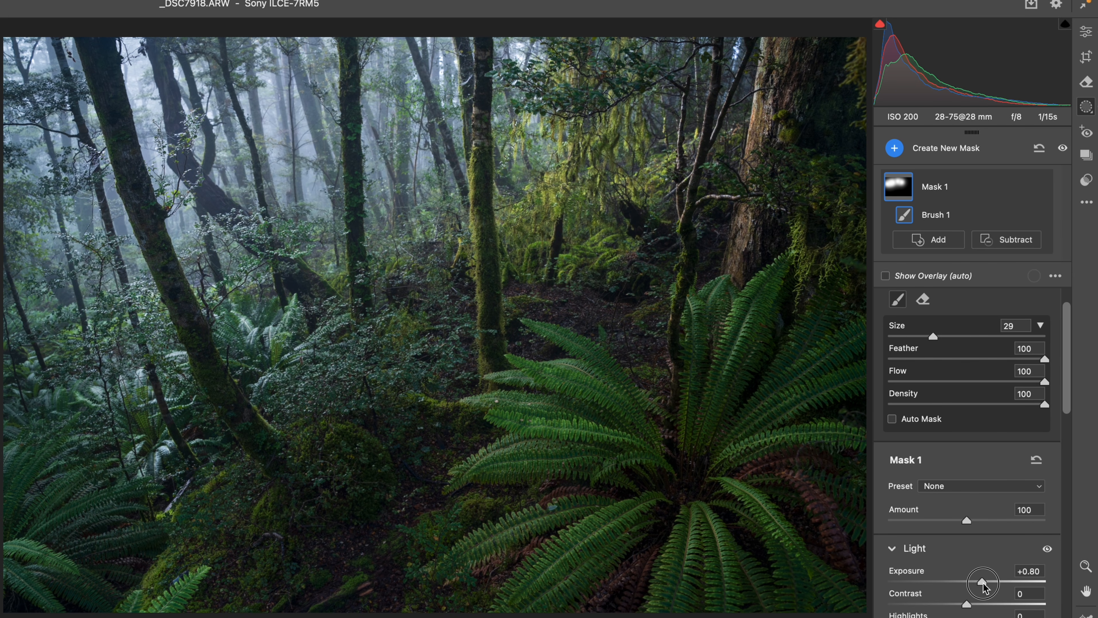
left_click_drag(984, 583, 980, 583)
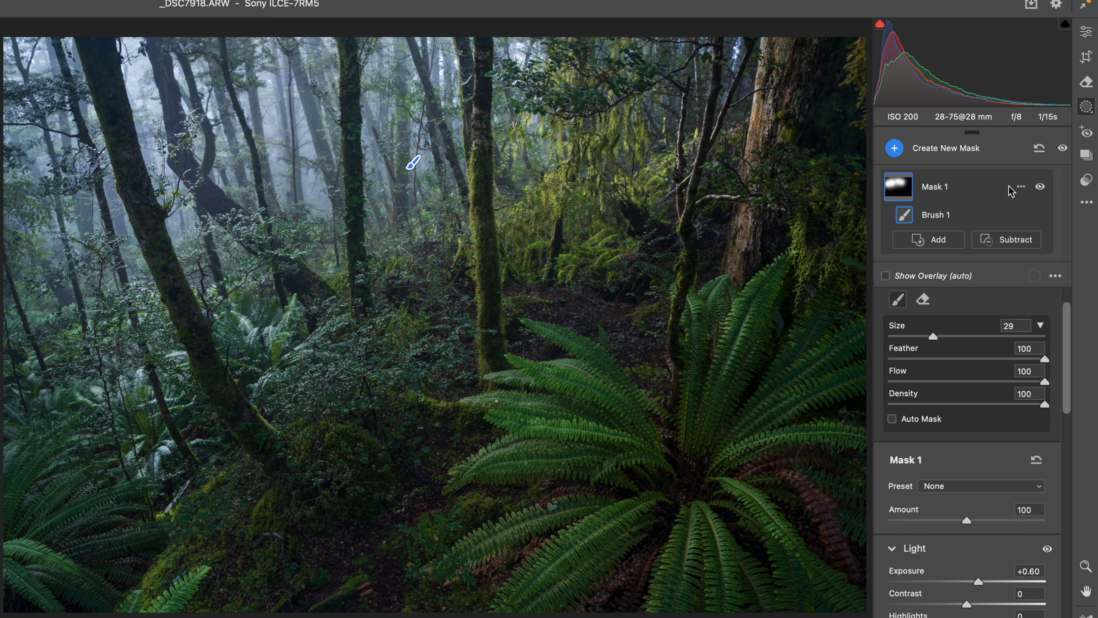
left_click(1040, 186)
left_click(1040, 187)
left_click(1040, 187)
left_click_drag(972, 132, 692, 130)
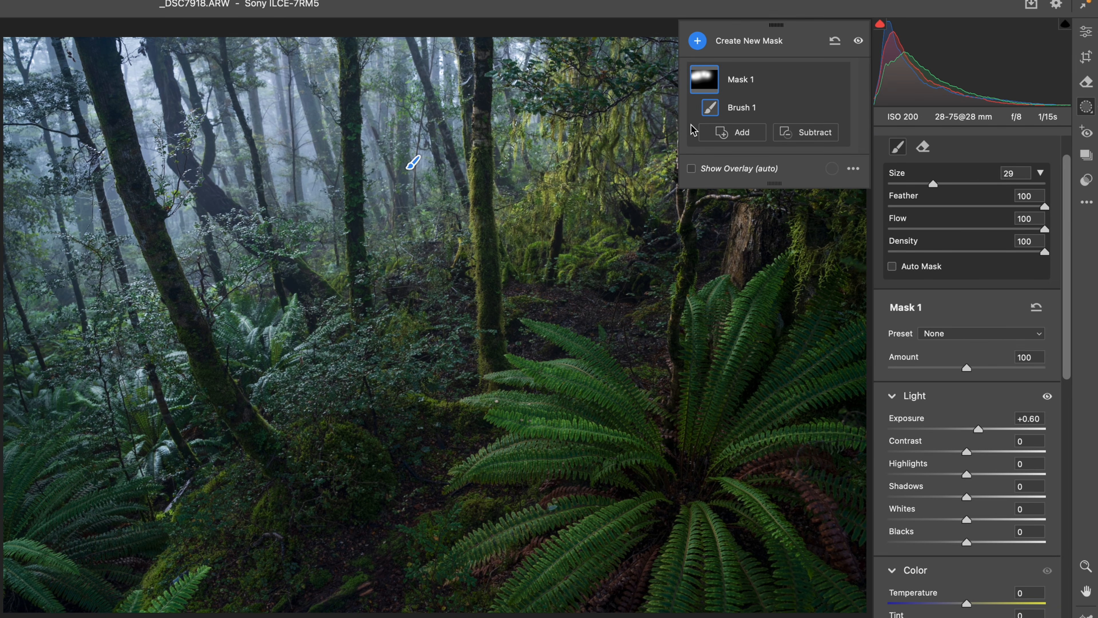
left_click_drag(767, 25, 951, 147)
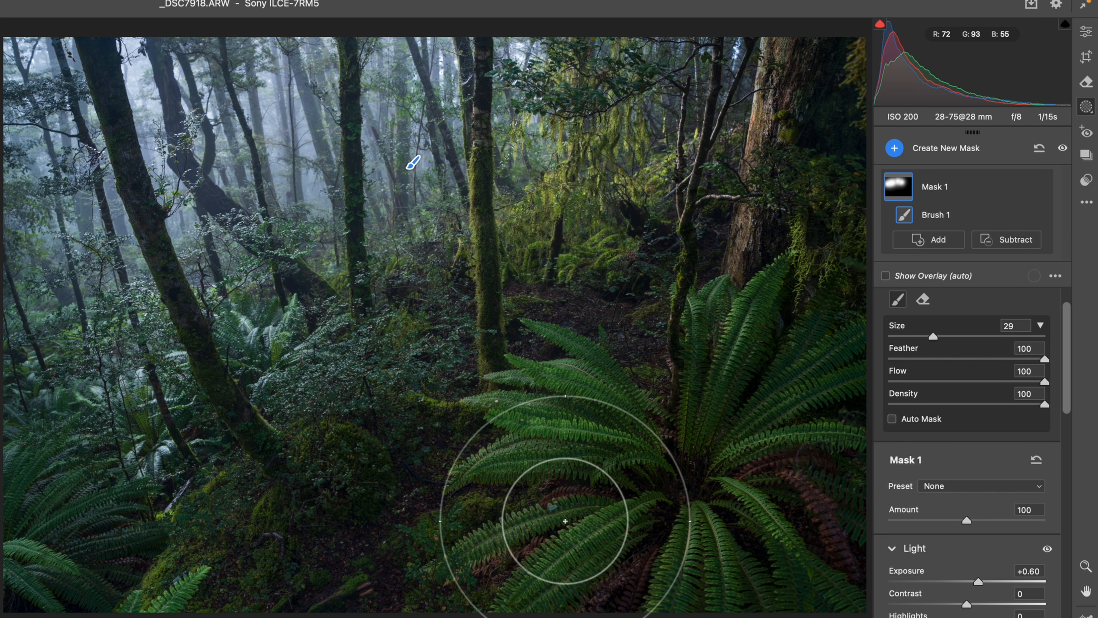
Step: Create a new brush mask with whites at +30 and paint it over the large fern in the foreground
left_click(1087, 31)
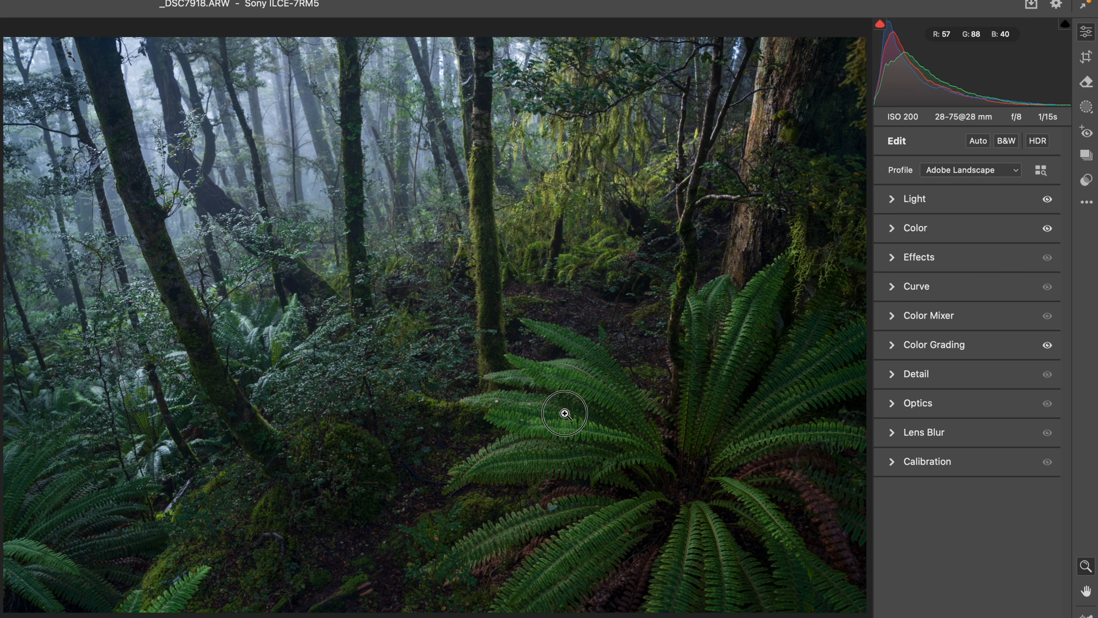
left_click_drag(565, 413, 645, 395)
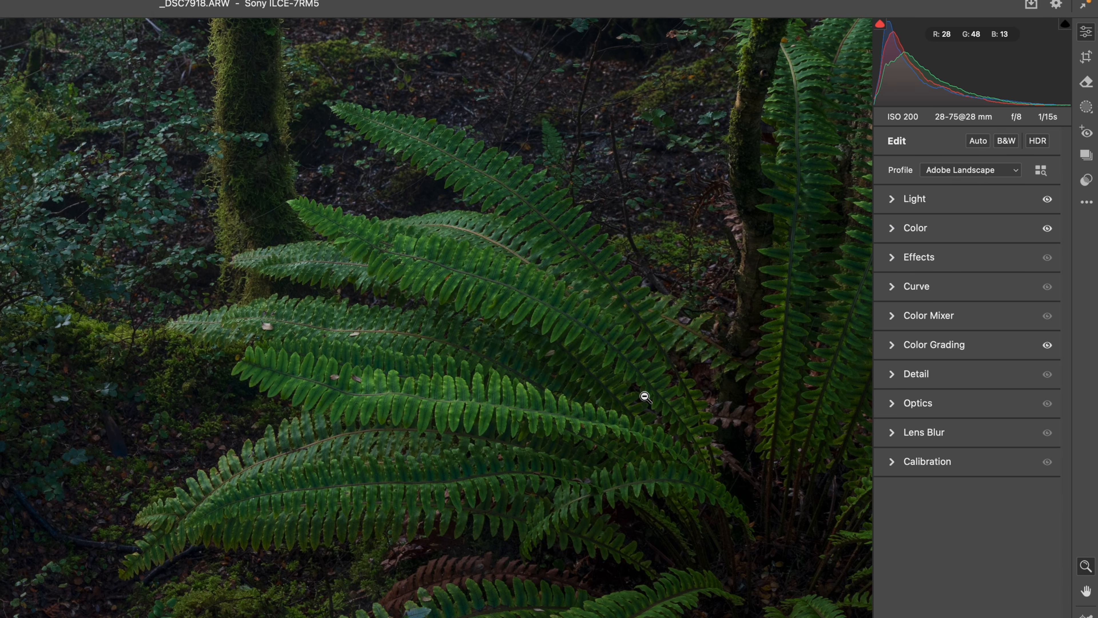
left_click(527, 368, "alt")
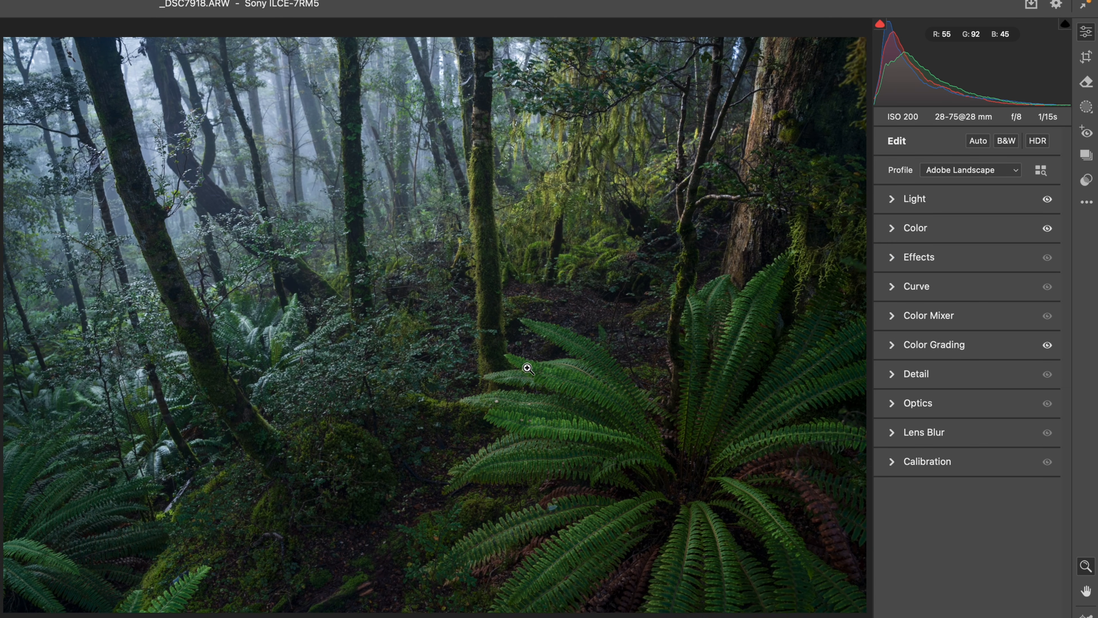
key("k")
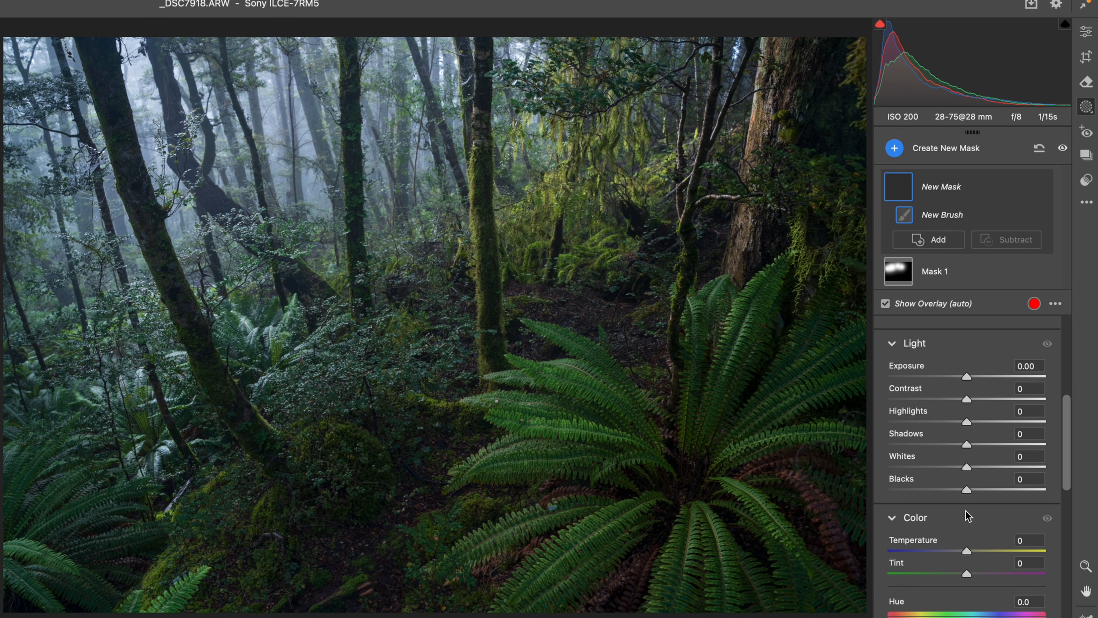
left_click_drag(966, 467, 990, 466)
left_click(561, 408)
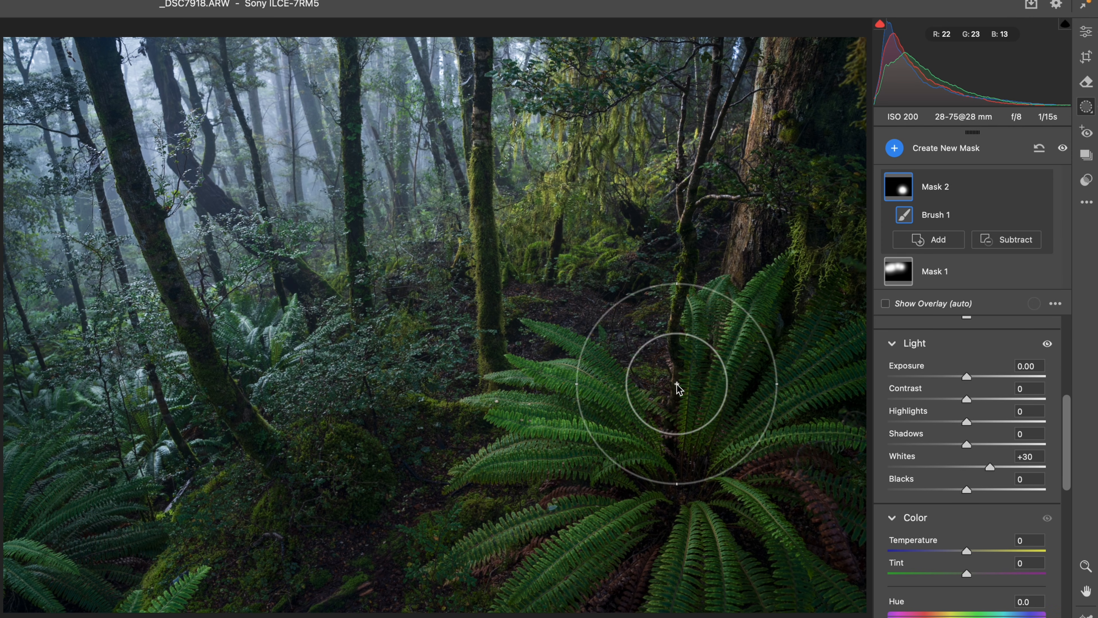
mouse_move(677, 384)
left_mouse_down()
mouse_move(711, 359)
mouse_move(738, 390)
left_mouse_up()
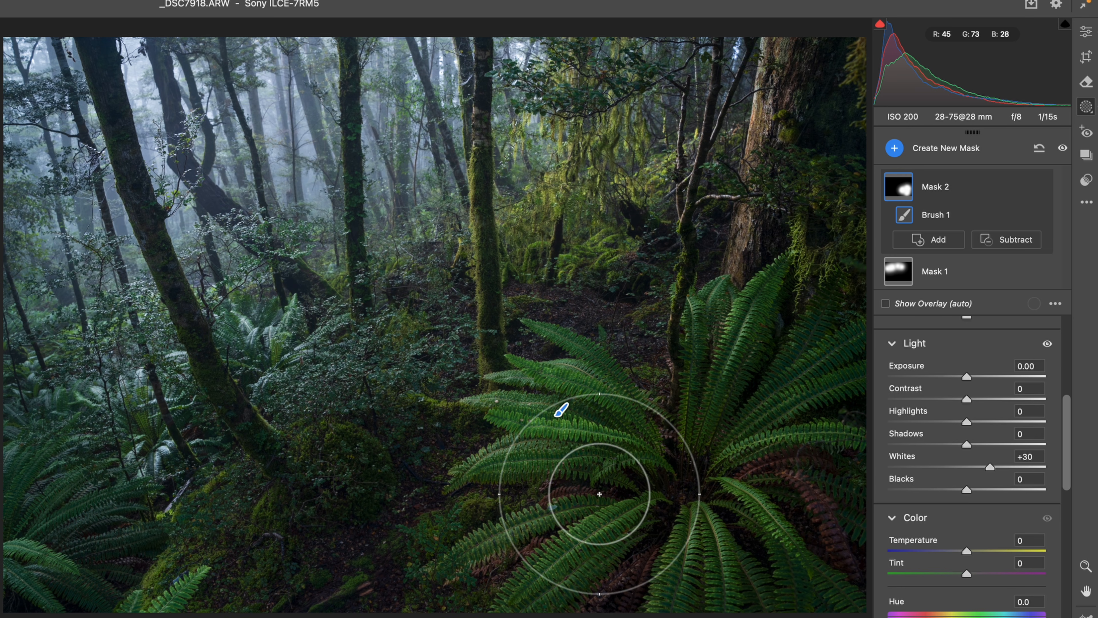
Step: Lower the fern mask's whites to +23 and extend it over the hanging moss and the undergrowth on the photo's left side
left_click(979, 467)
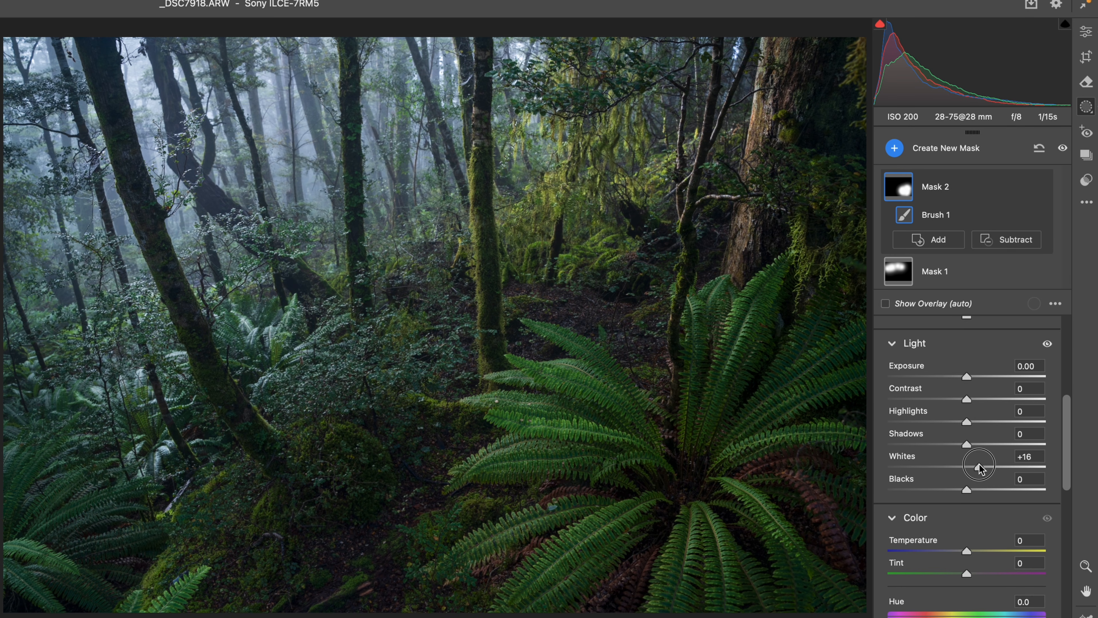
mouse_move(980, 467)
left_mouse_down()
mouse_move(1007, 465)
mouse_move(963, 466)
mouse_move(1000, 465)
mouse_move(967, 467)
mouse_move(995, 465)
mouse_move(985, 467)
left_mouse_up()
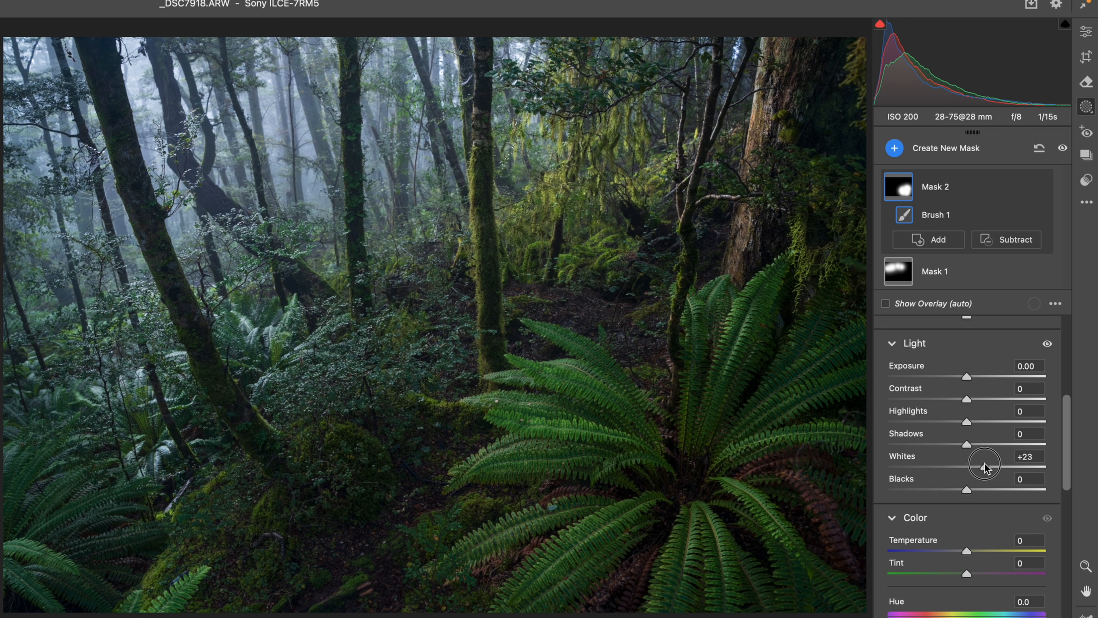
left_click(595, 241)
left_click(600, 183)
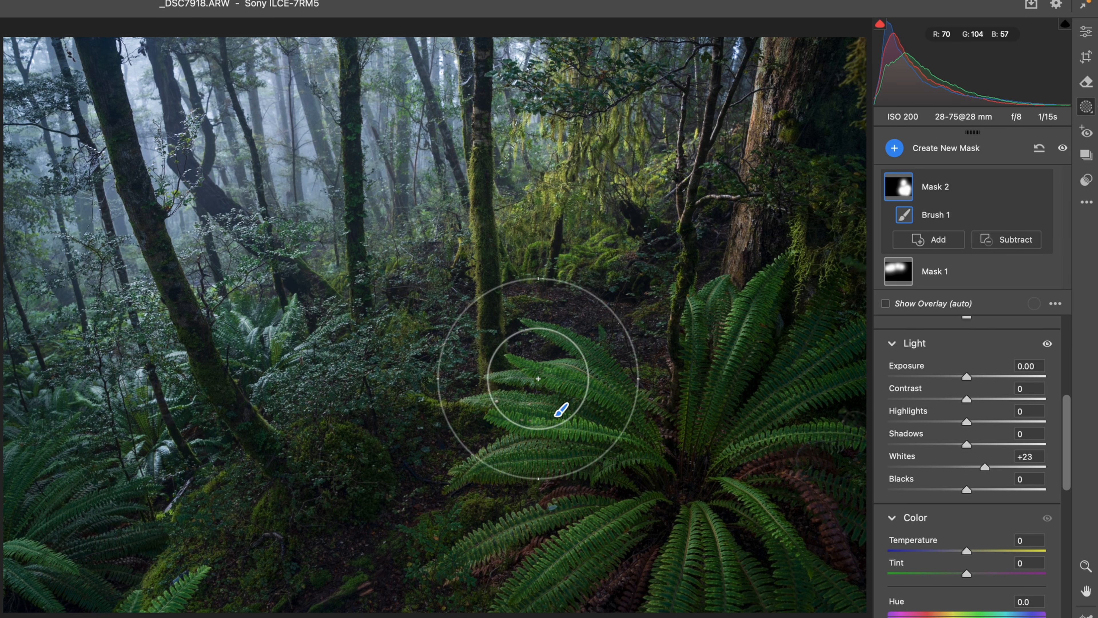
left_click(309, 370)
left_click(113, 411)
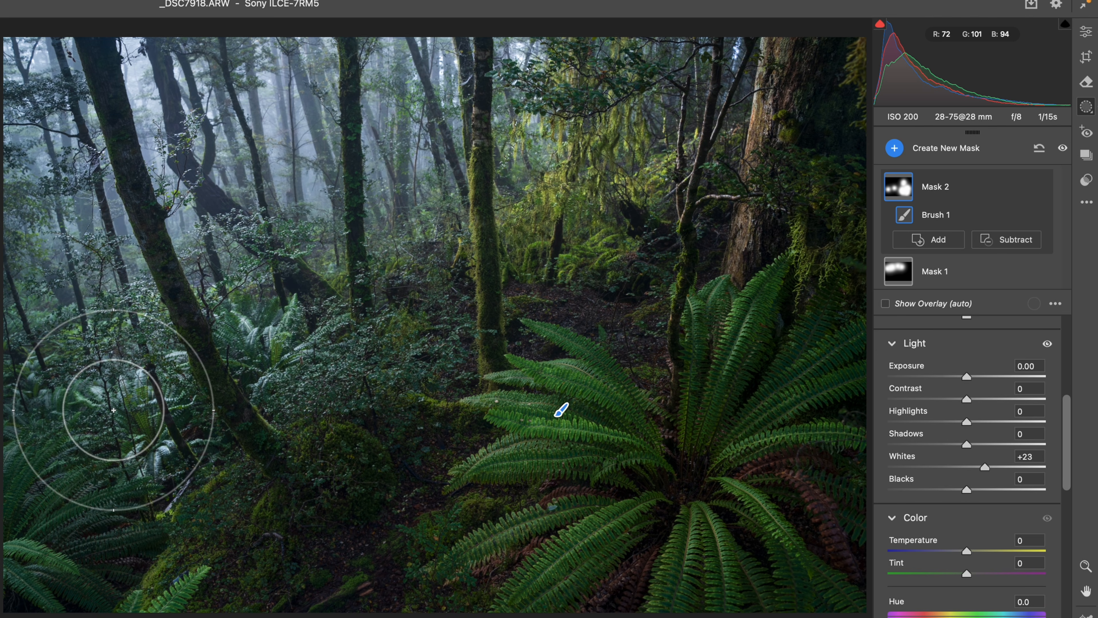
mouse_move(263, 482)
left_mouse_down()
mouse_move(404, 422)
mouse_move(473, 250)
mouse_move(393, 275)
left_mouse_up()
key("e")
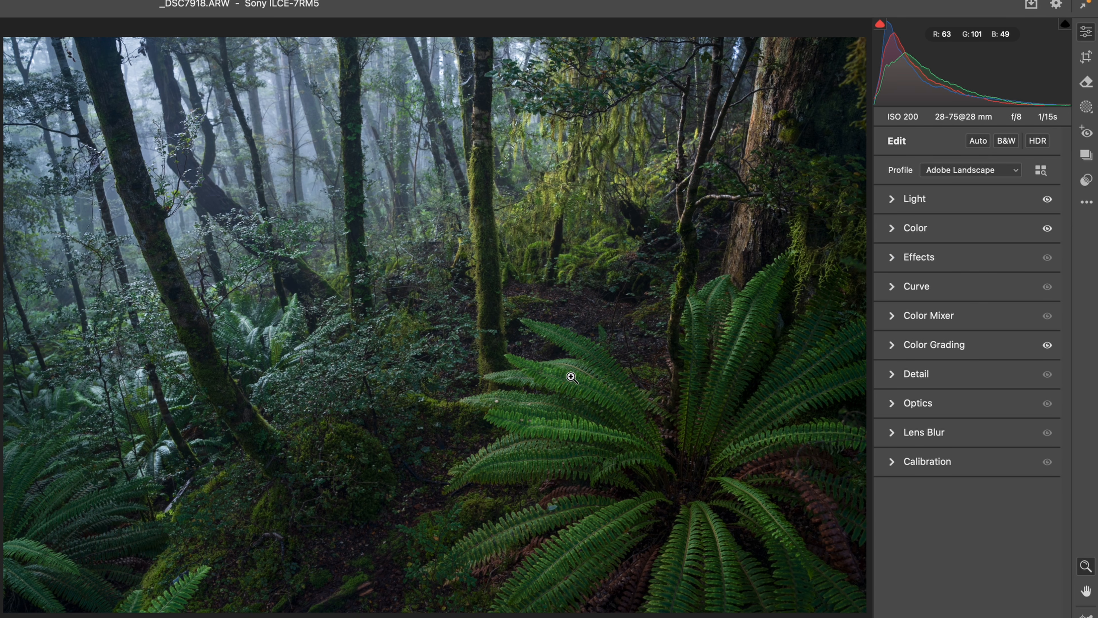
Step: Set up a new brush mask with shadows at +23 and blacks at +21
key("k")
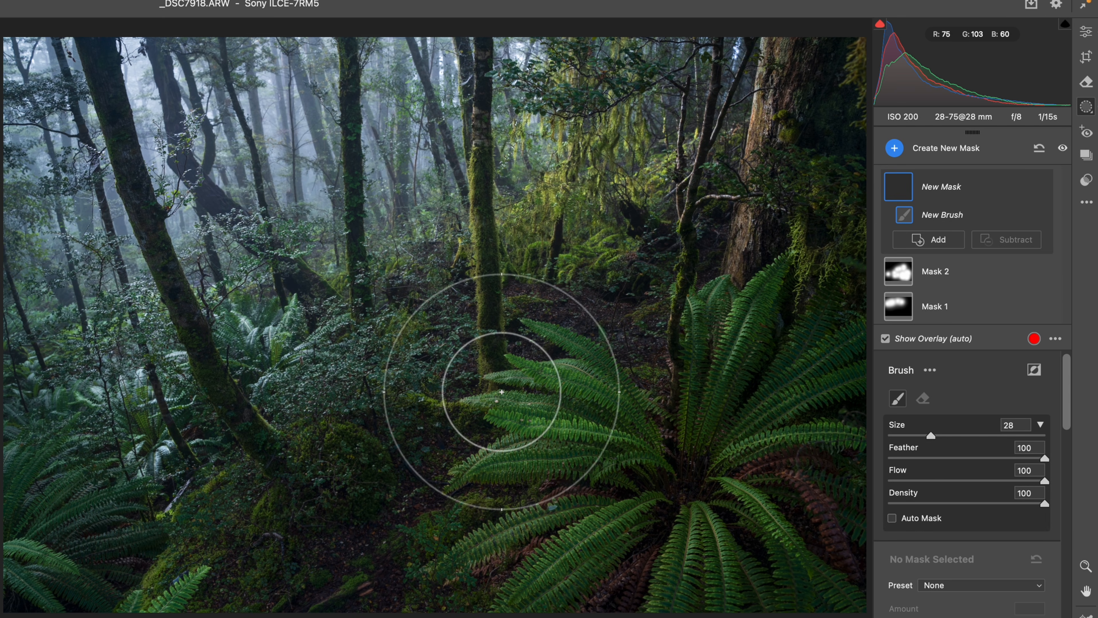
scroll(959, 576, "down", 5)
scroll(960, 576, "down", 3)
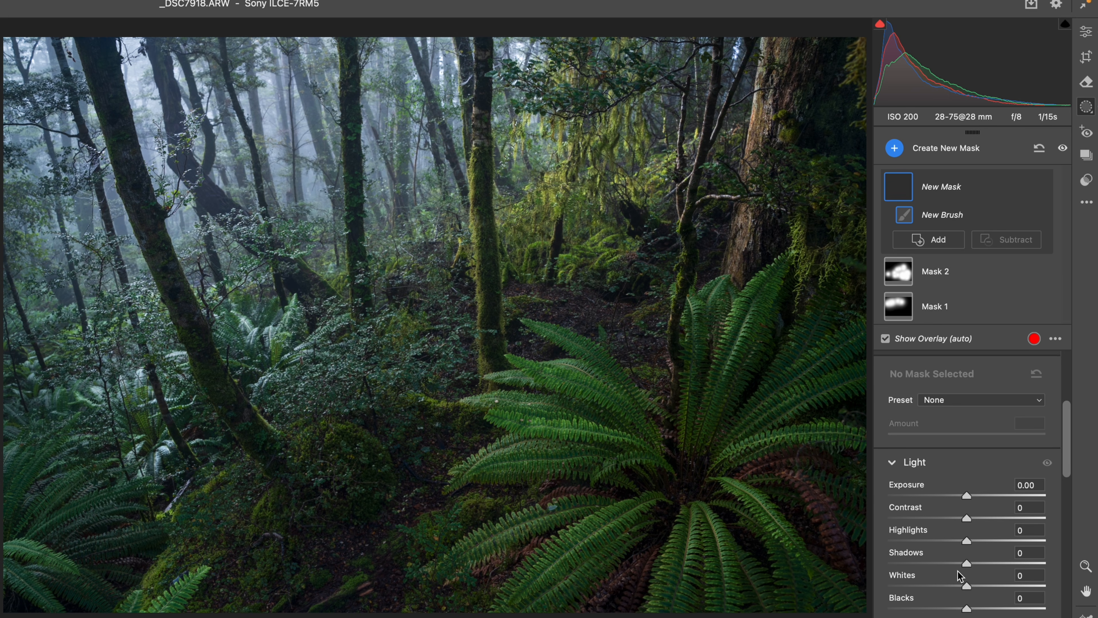
scroll(959, 576, "down", 2)
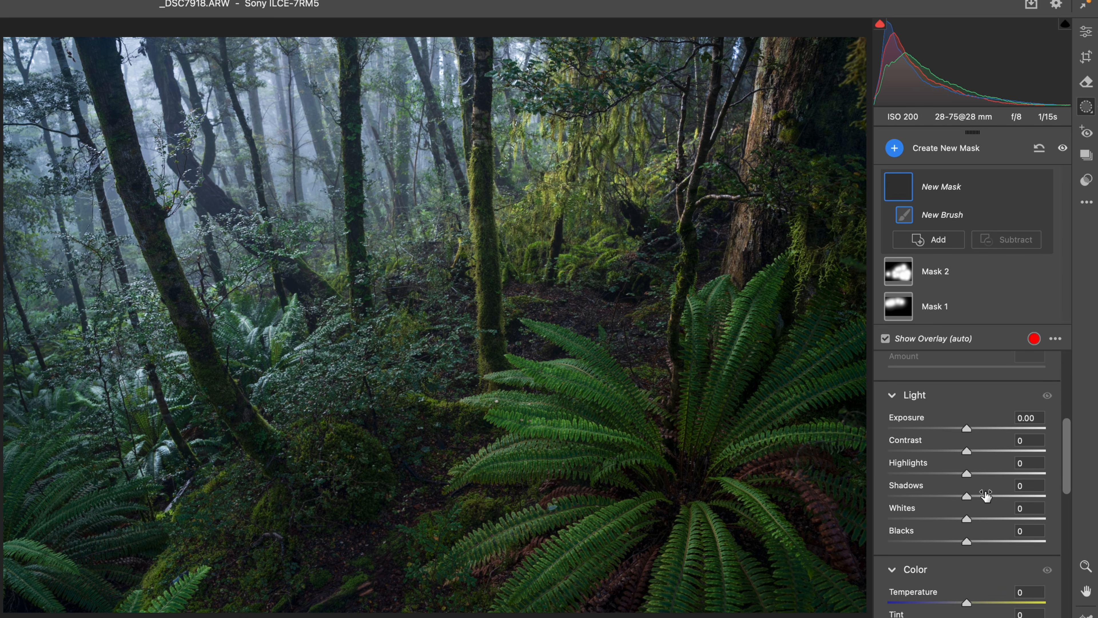
left_click_drag(967, 496, 985, 499)
left_click(983, 542)
Step: Paint the mask over the misty background trees and down the photo's left side, and raise its shadows to +26
mouse_move(401, 203)
left_mouse_down()
mouse_move(410, 108)
mouse_move(412, 192)
left_mouse_up()
mouse_move(303, 130)
left_mouse_down()
mouse_move(296, 84)
mouse_move(248, 117)
mouse_move(146, 86)
mouse_move(36, 127)
mouse_move(34, 105)
mouse_move(50, 162)
mouse_move(59, 332)
mouse_move(88, 330)
left_mouse_up()
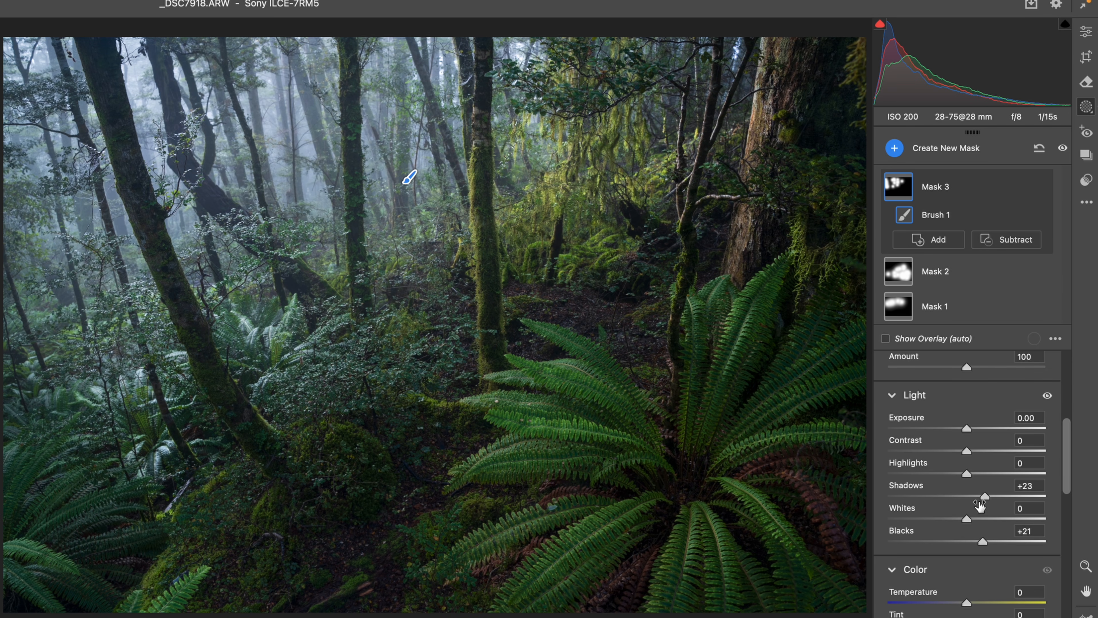
left_click_drag(980, 503, 988, 494)
left_click(1040, 187)
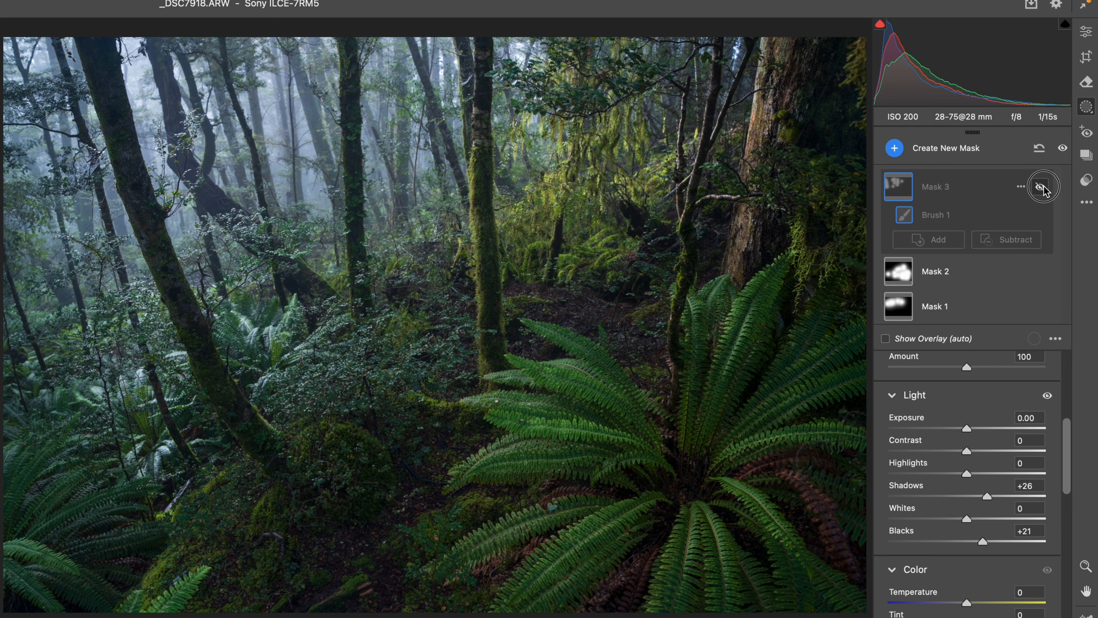
left_click(1041, 188)
left_click(1041, 186)
left_click(1041, 187)
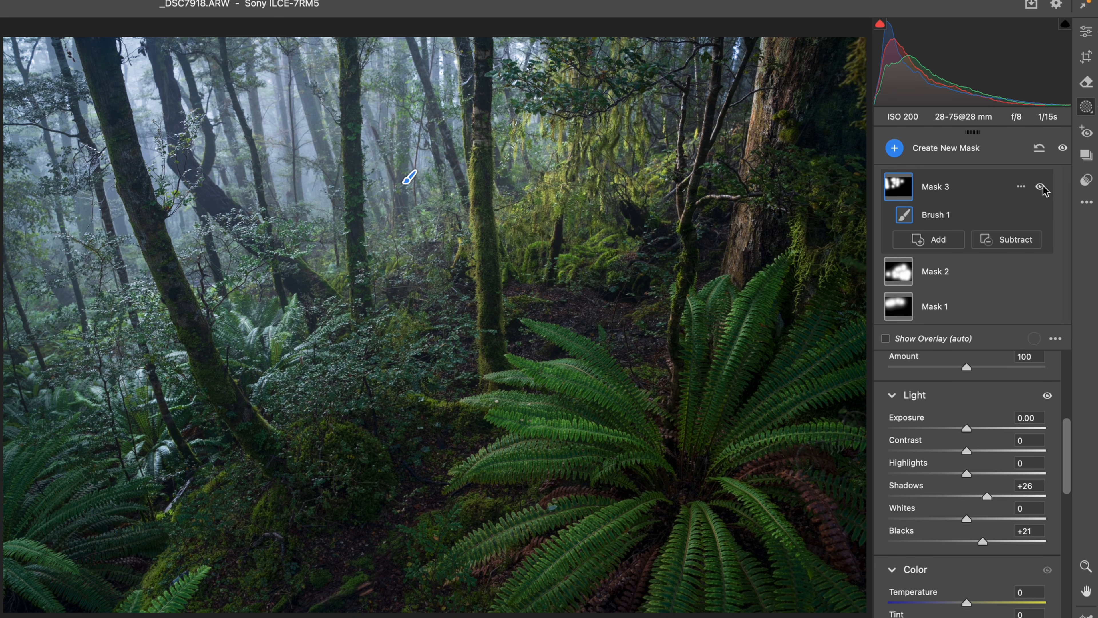
Step: Paint a new brush mask without adjustments over the misty trees and the leaning trunk, and delete the brush
key("k")
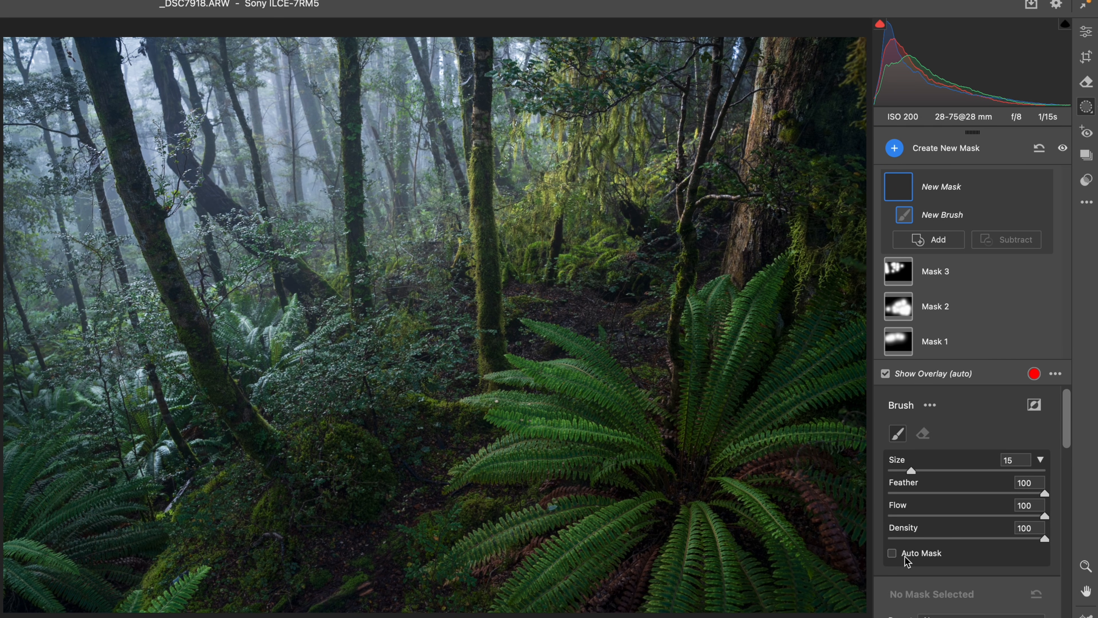
scroll(905, 556, "down", 5)
left_click_drag(428, 208, 409, 108)
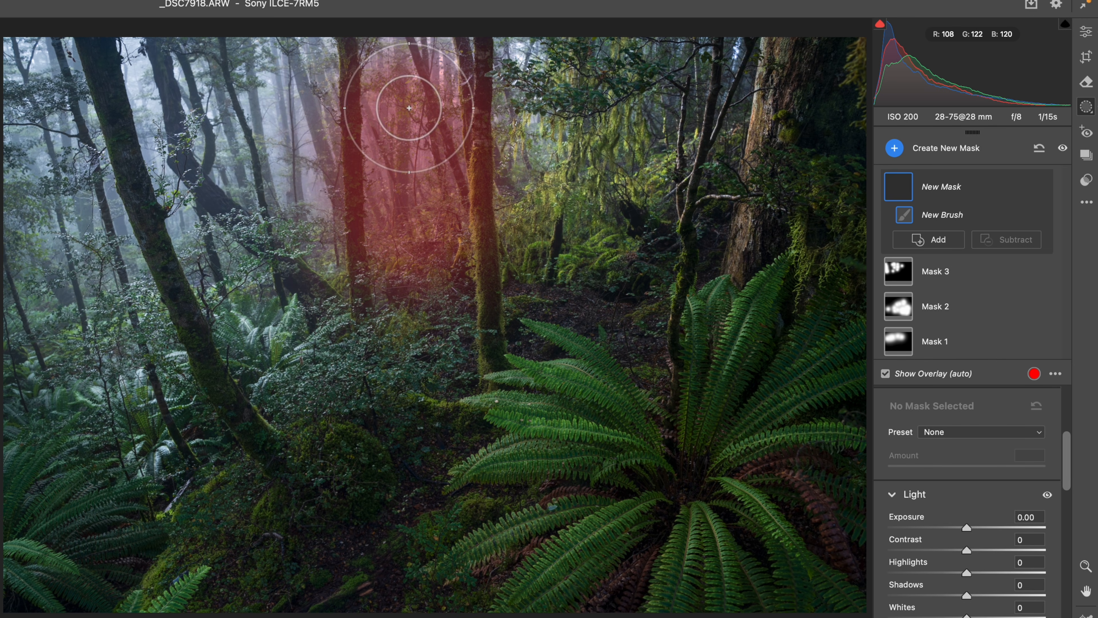
left_click_drag(283, 192, 278, 143)
left_click(230, 315)
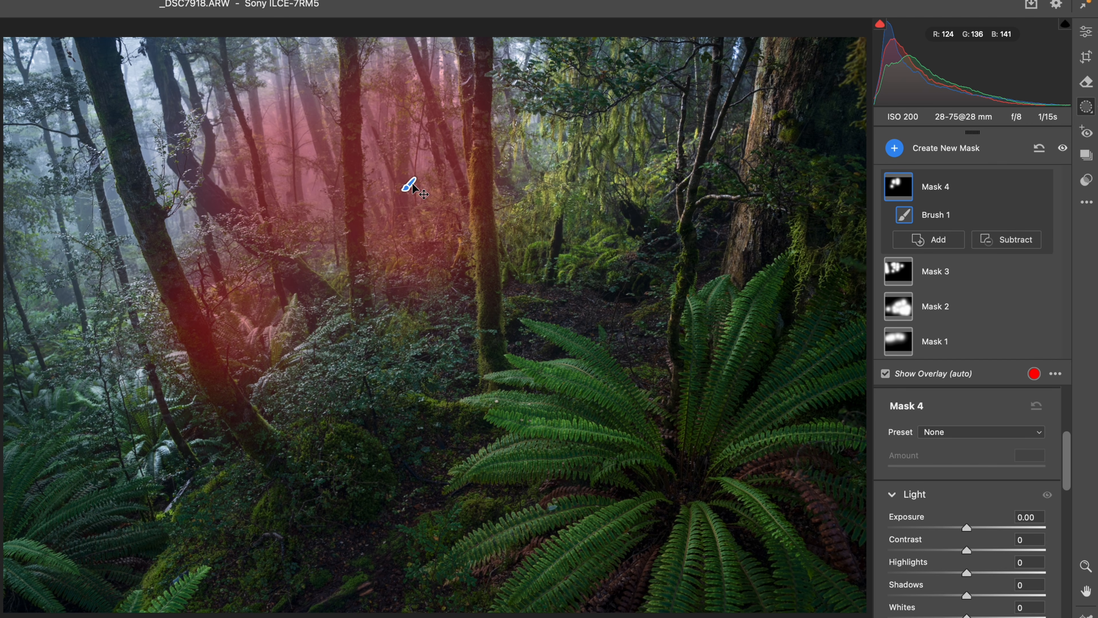
key("Delete")
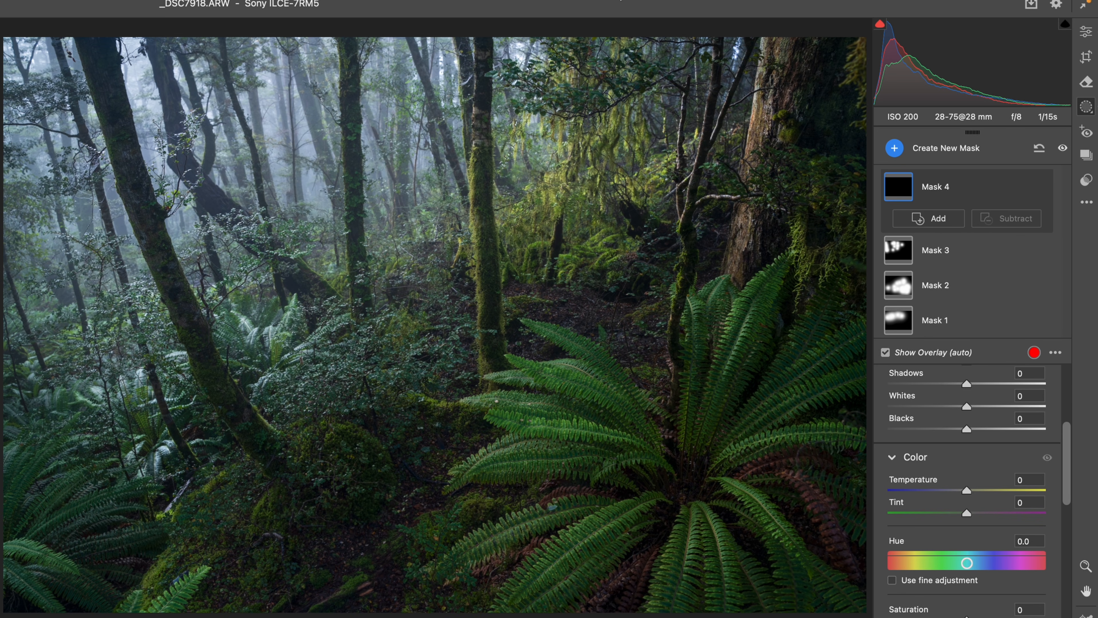
Step: Return to the global edit settings and compare the edited photo with the unedited original
left_click(1092, 32)
key("backslash")
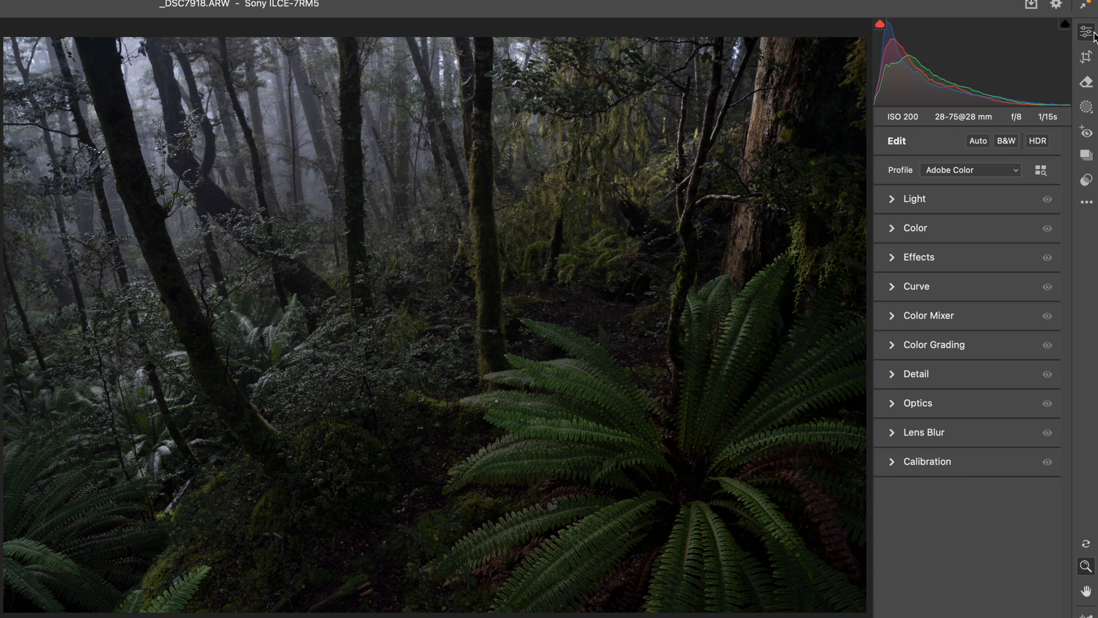
key("backslash")
key("backslash")
key("backslash")
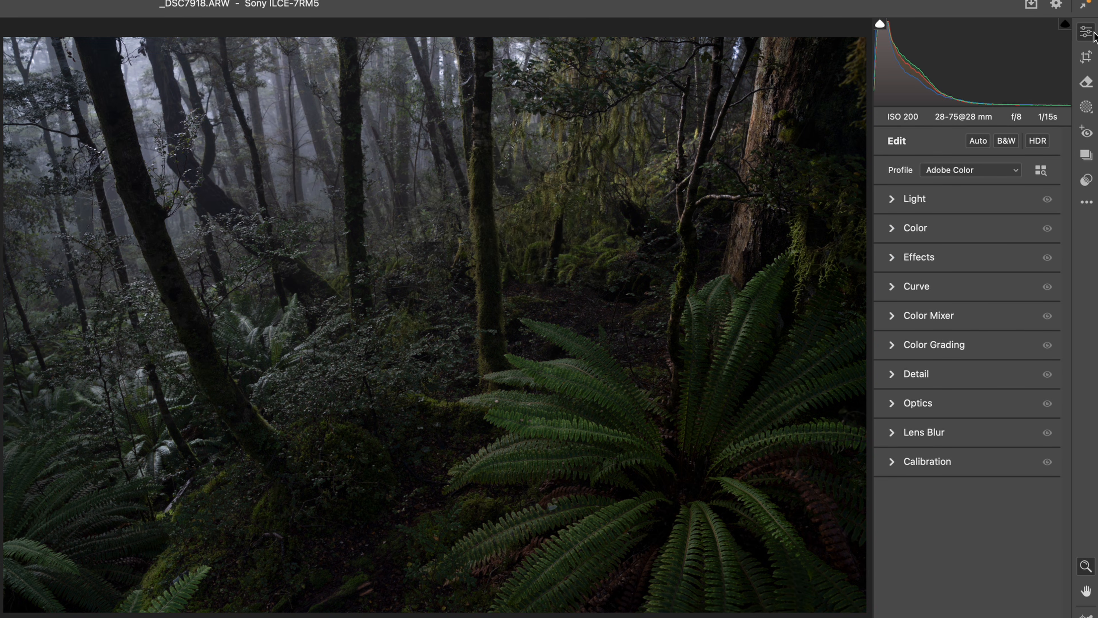